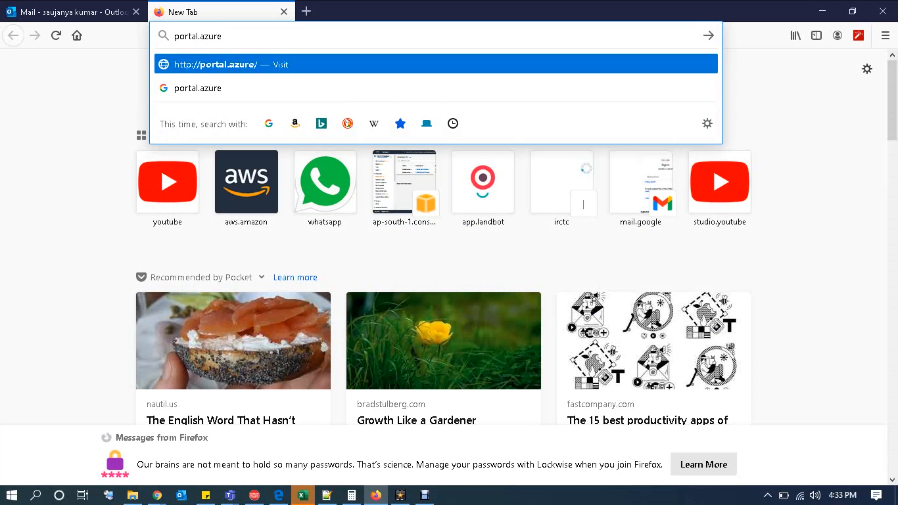
Step: Load the Azure portal and submit the account's e-mail address to continue signing in
key(Return)
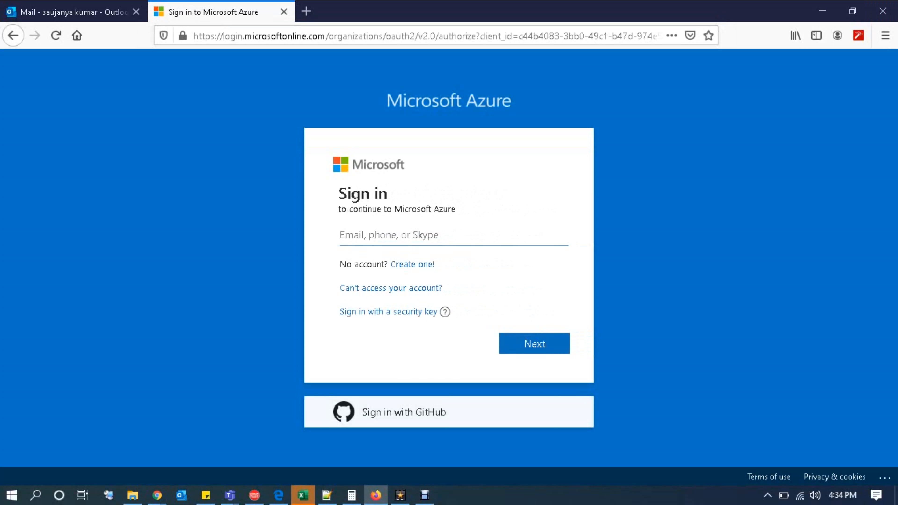
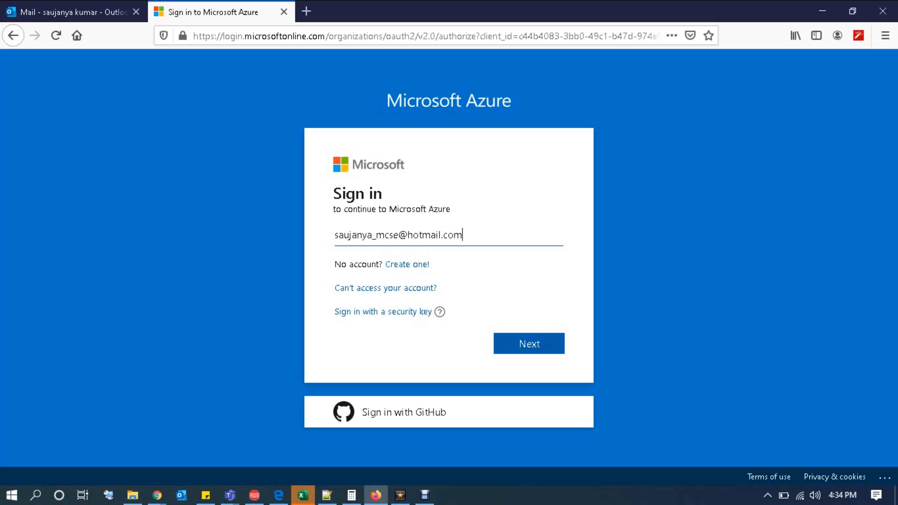
key(Return)
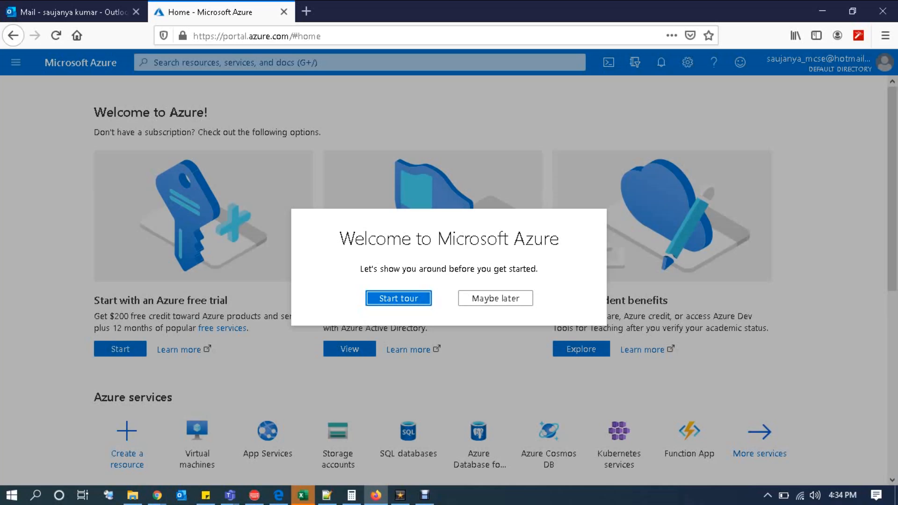
Step: Run the welcome tour through All services, Search, Notifications, Help + support and Account information, then finish it
click(413, 300)
click(314, 133)
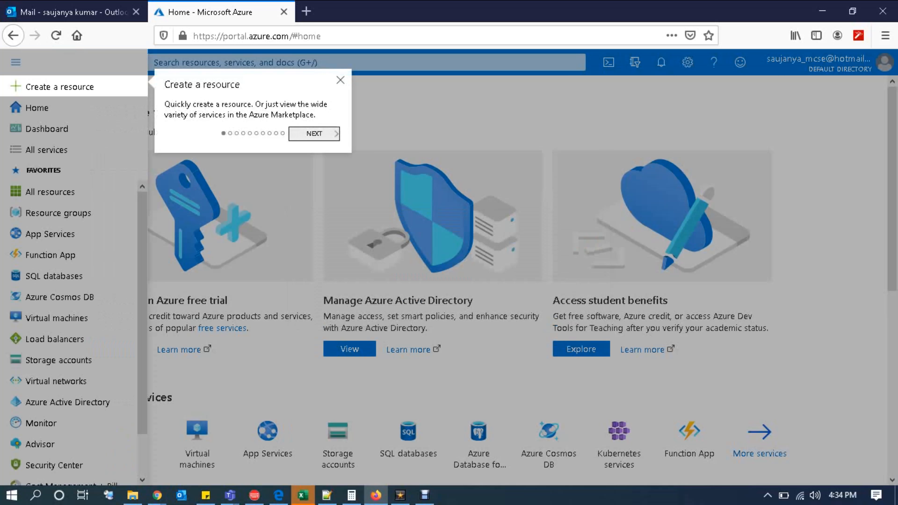
click(314, 165)
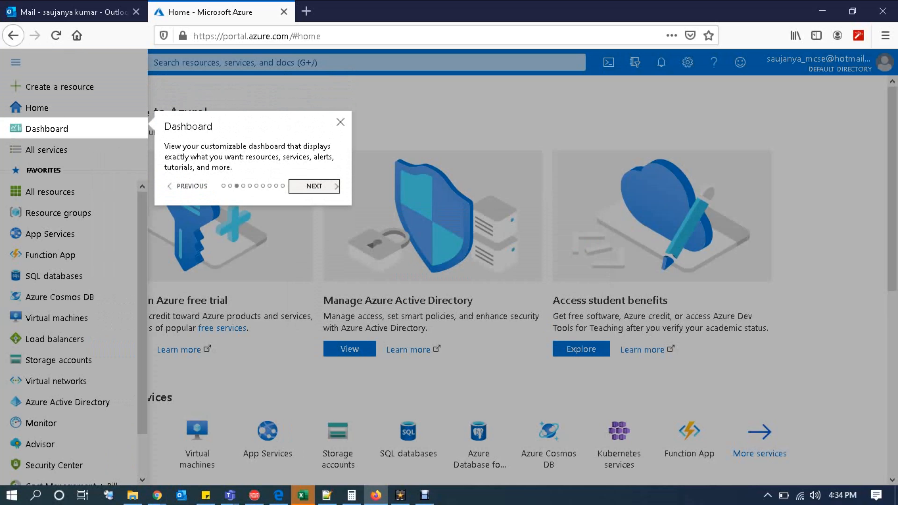
click(313, 186)
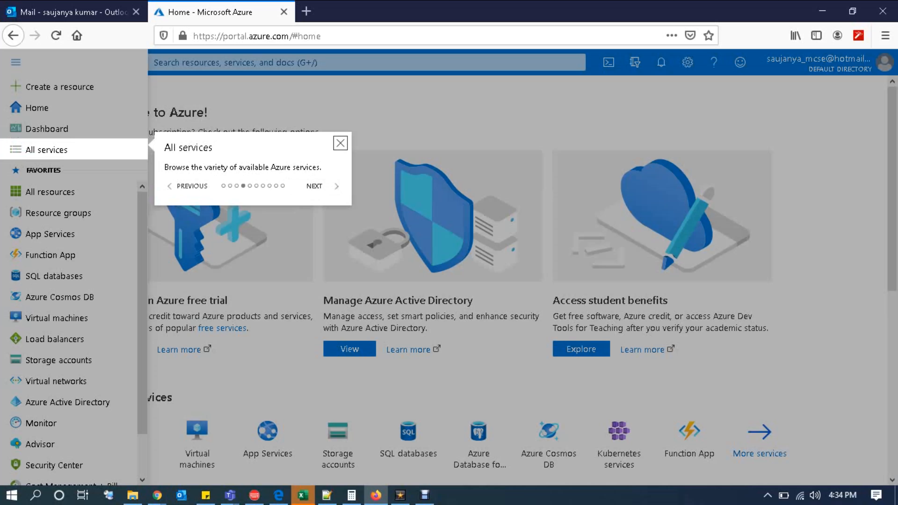
click(314, 187)
click(303, 249)
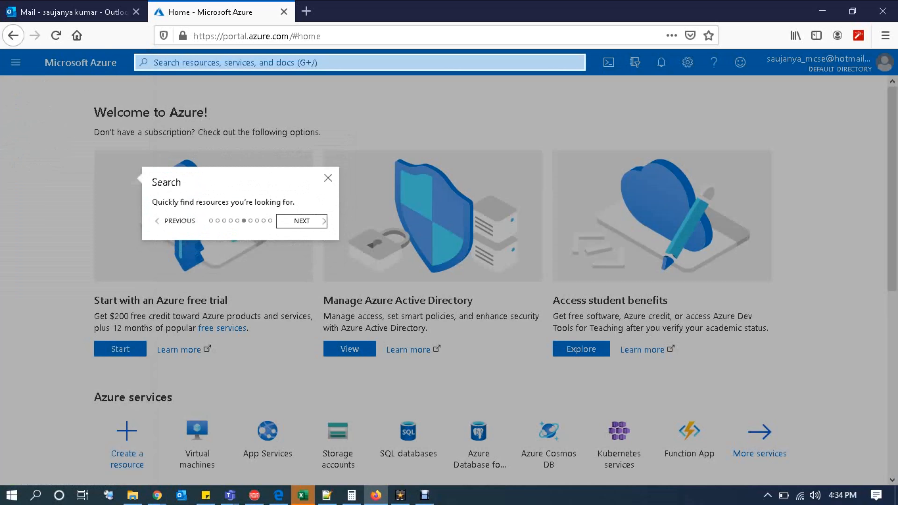
click(287, 131)
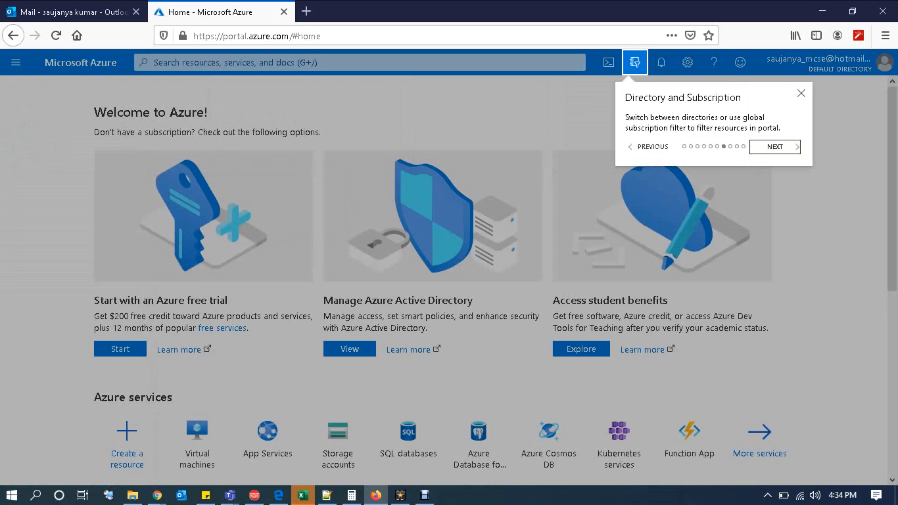
click(775, 146)
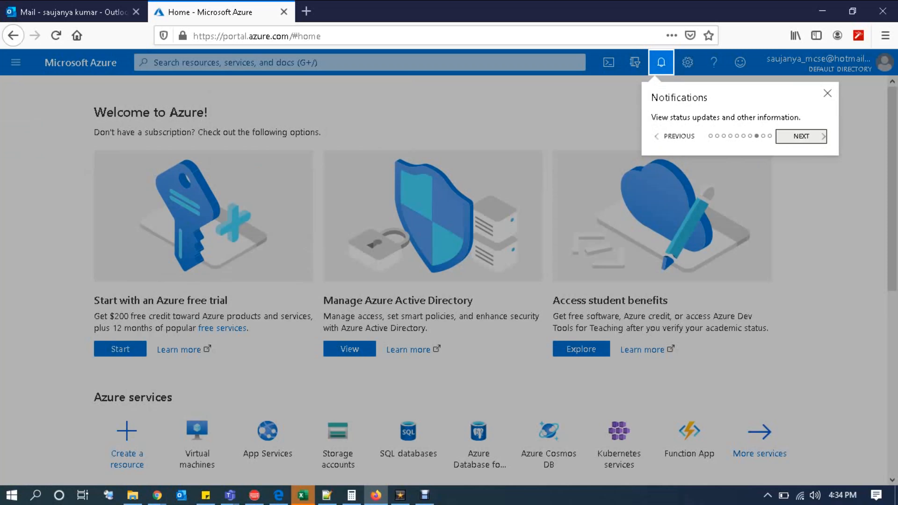
click(801, 137)
click(853, 137)
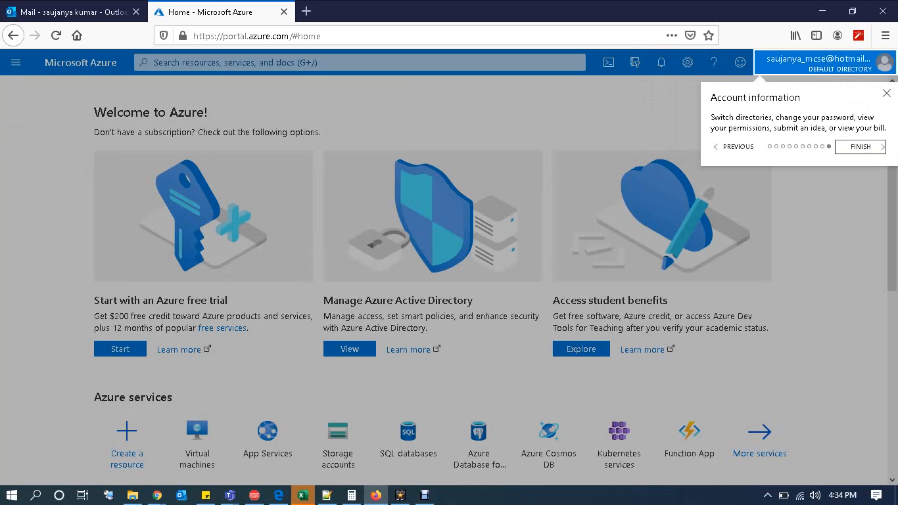
click(860, 147)
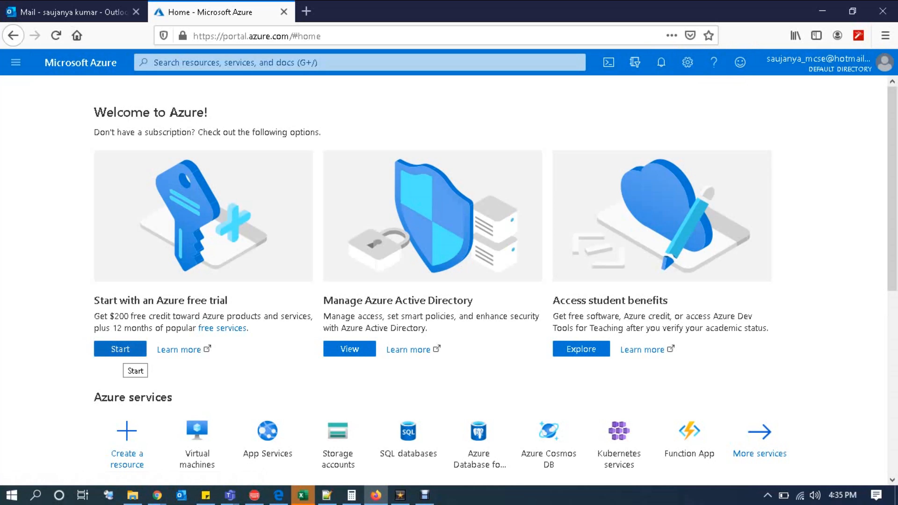
Step: Start the Azure free trial sign-up from the Home page offer
click(122, 350)
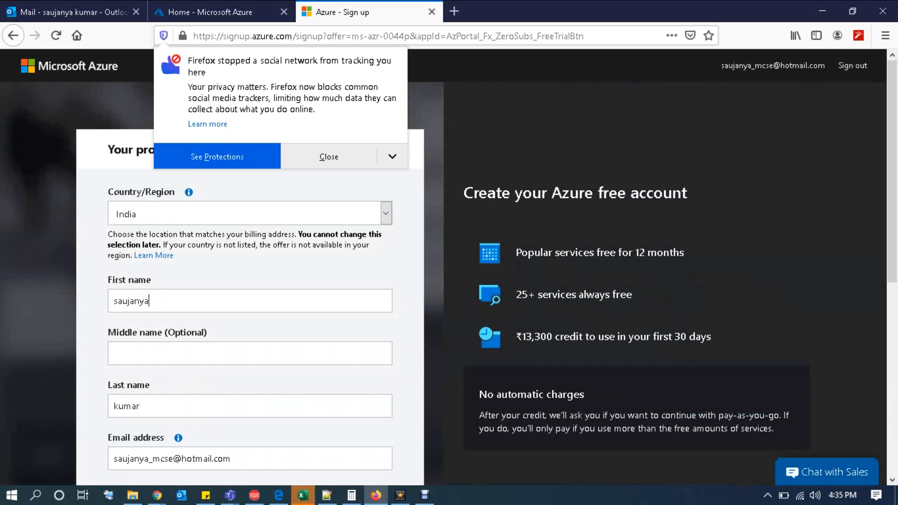
Step: Dismiss the Firefox tracking notice, review the prefilled profile form, and return to the Home - Microsoft Azure tab
click(329, 156)
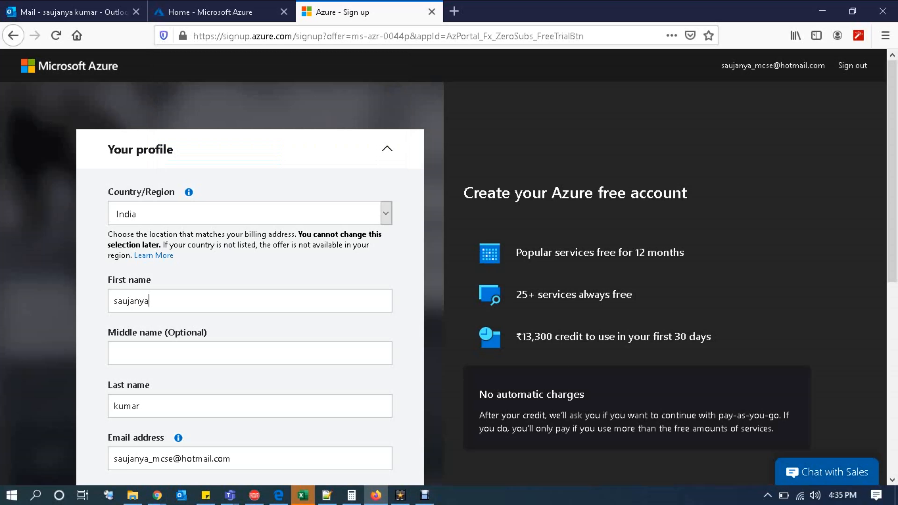
scroll(449, 265, down, 5)
scroll(449, 265, down, 3)
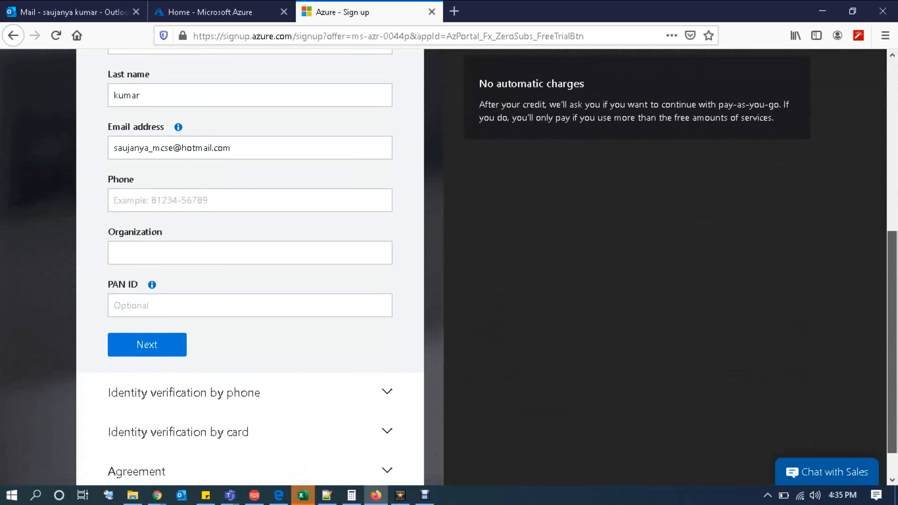
scroll(449, 265, up, 8)
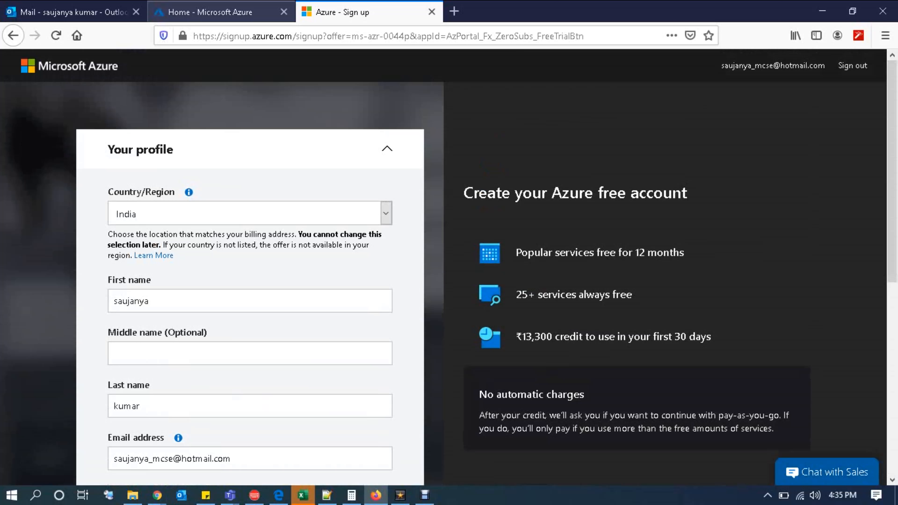
click(219, 12)
Step: Open the Virtual machines page from the portal navigation menu
click(16, 62)
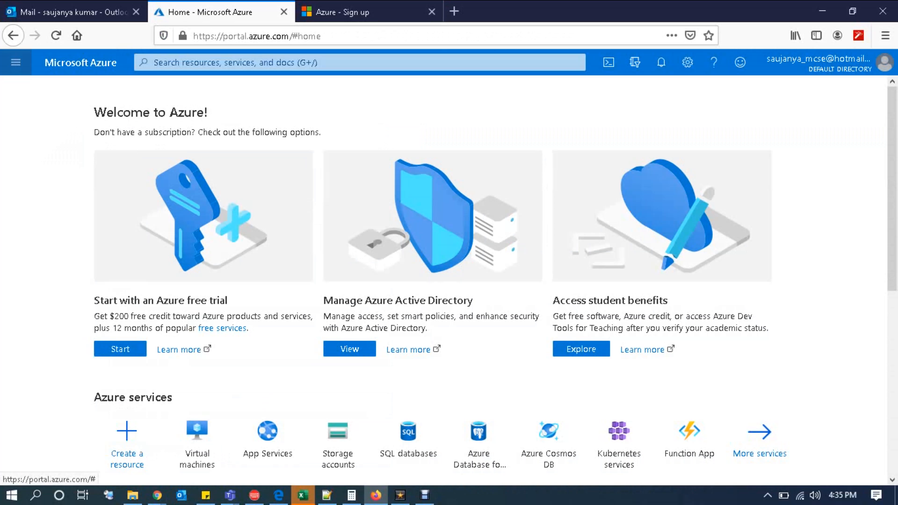
click(15, 63)
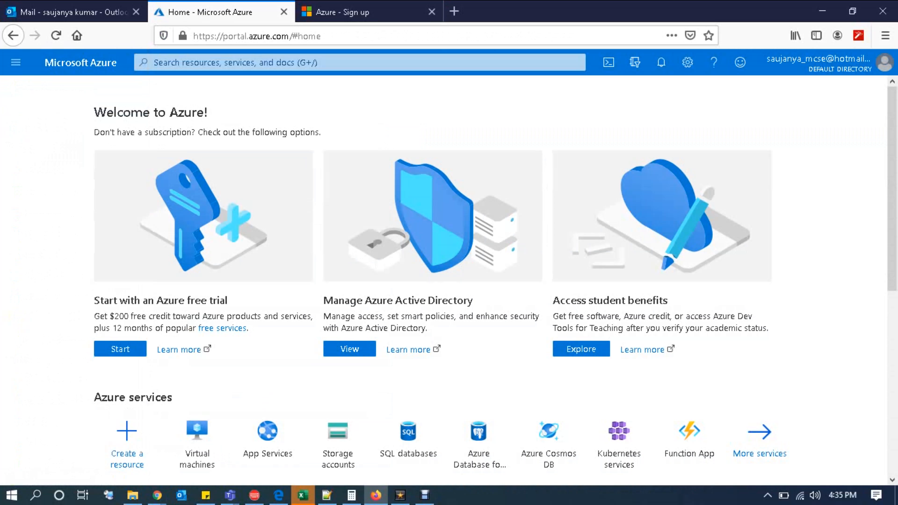
click(16, 63)
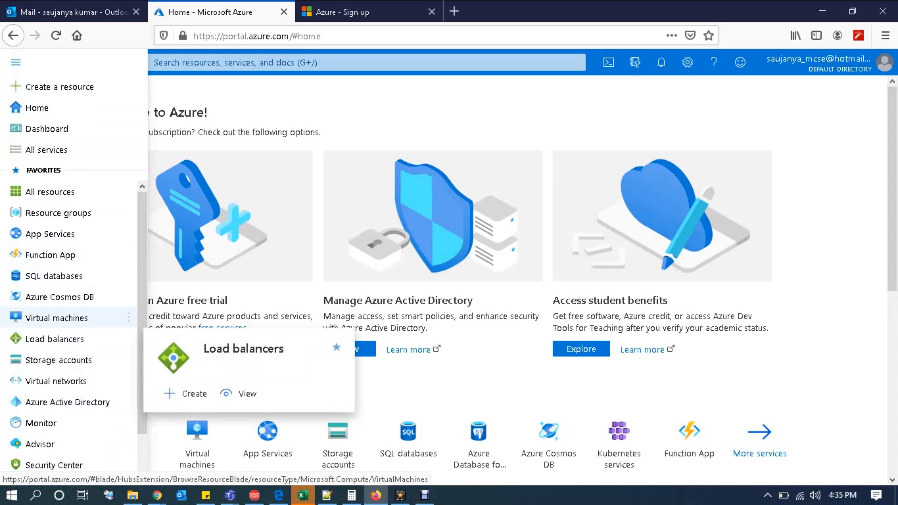
click(42, 317)
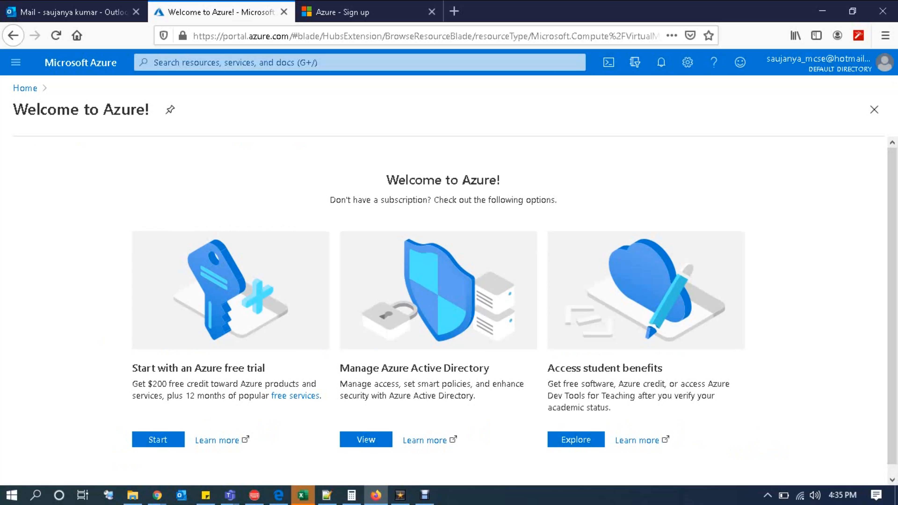
Step: Close the Welcome to Azure blade, reopen Virtual machines from Home, and highlight the subscription offers line
click(16, 62)
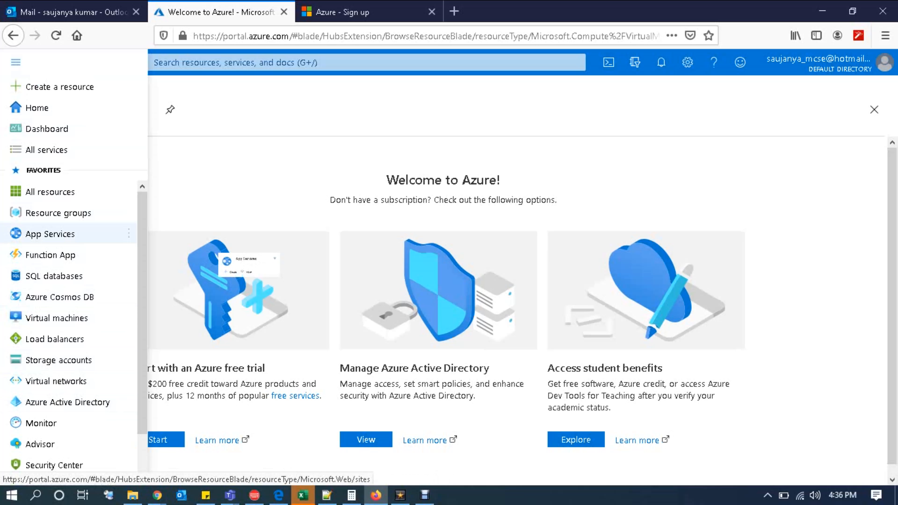
click(57, 318)
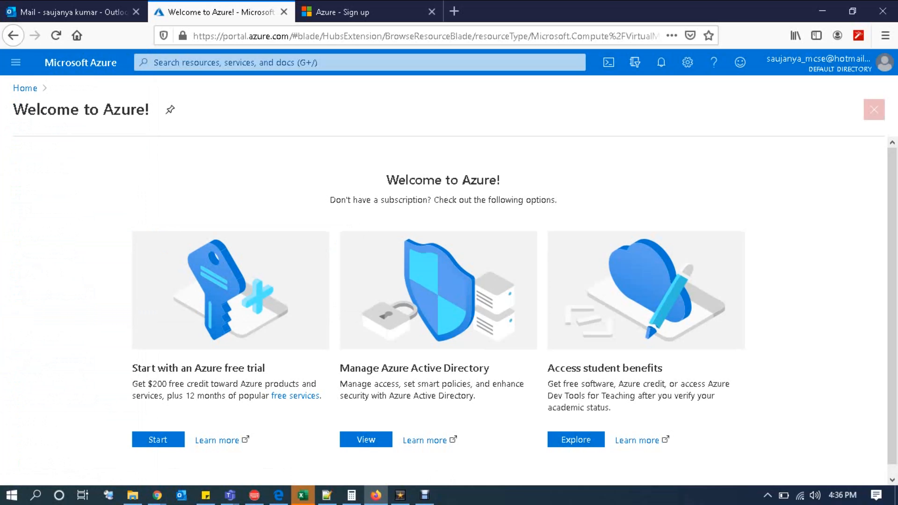
click(874, 110)
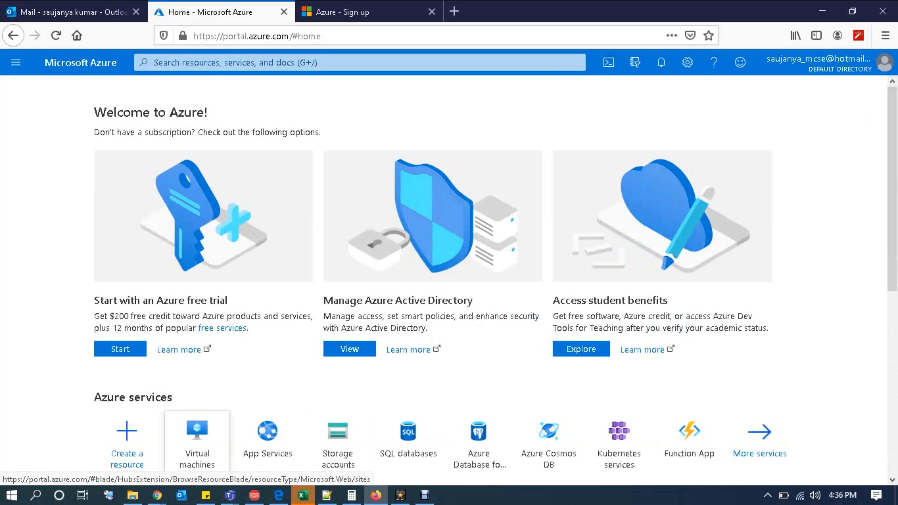
click(197, 435)
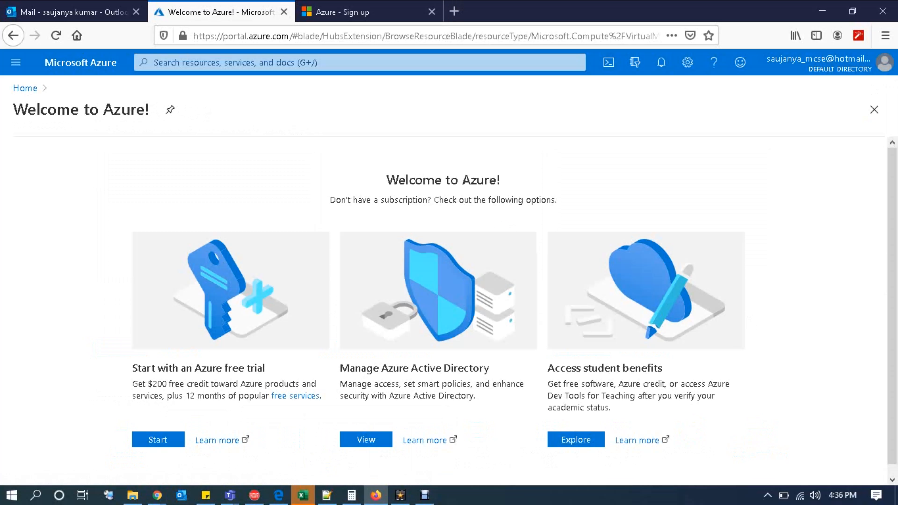
drag(330, 200, 557, 200)
Step: Return to the Azure sign-up tab, scroll down the profile form, and begin entering the phone number
click(360, 12)
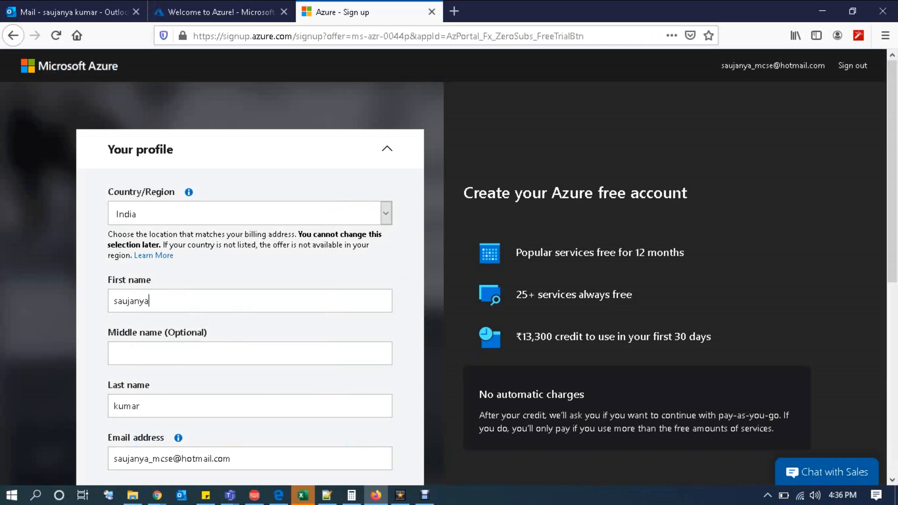
click(114, 354)
scroll(449, 267, down, 4)
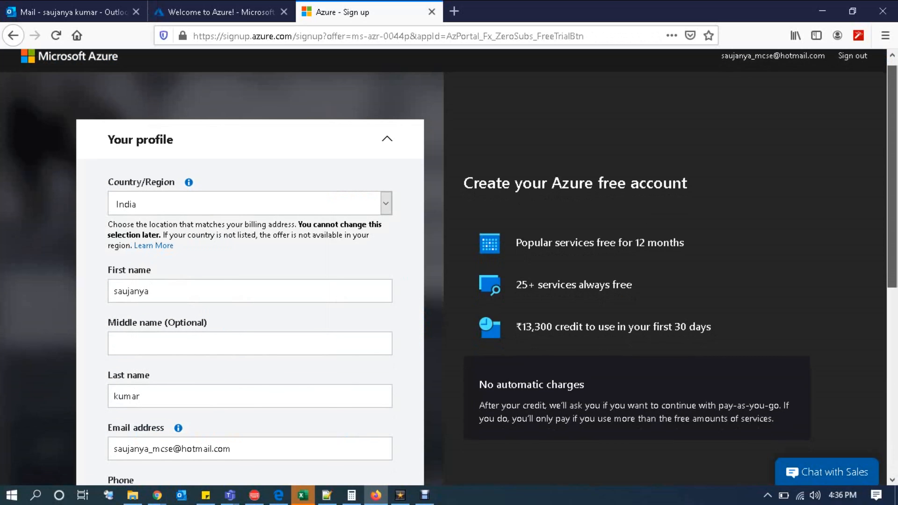
scroll(449, 267, down, 4)
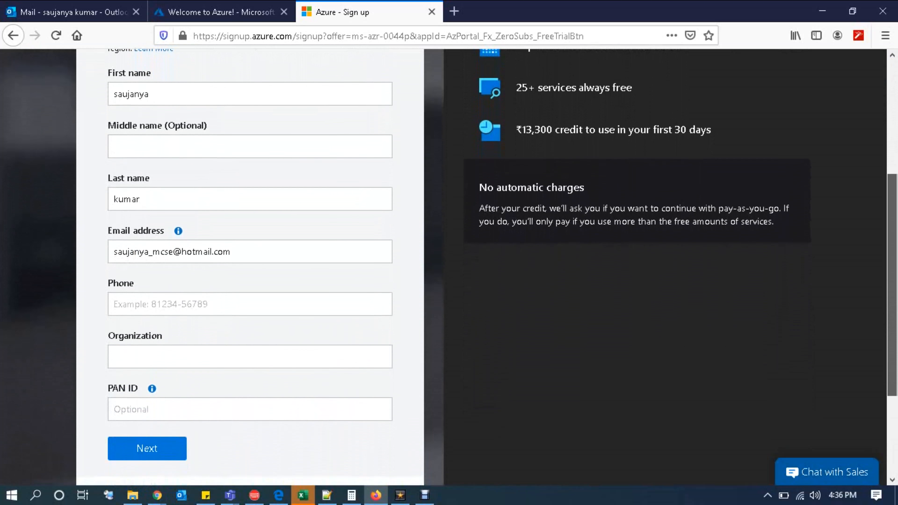
scroll(449, 268, down, 2)
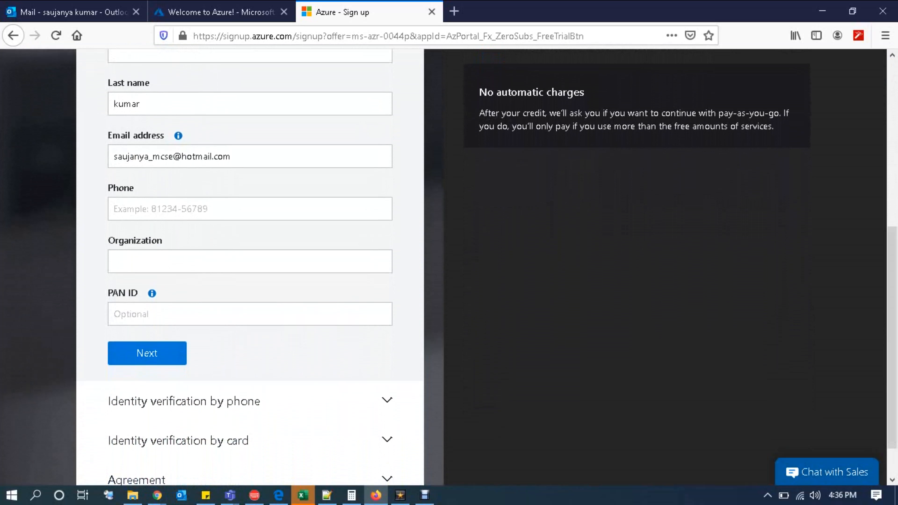
text(88000-)
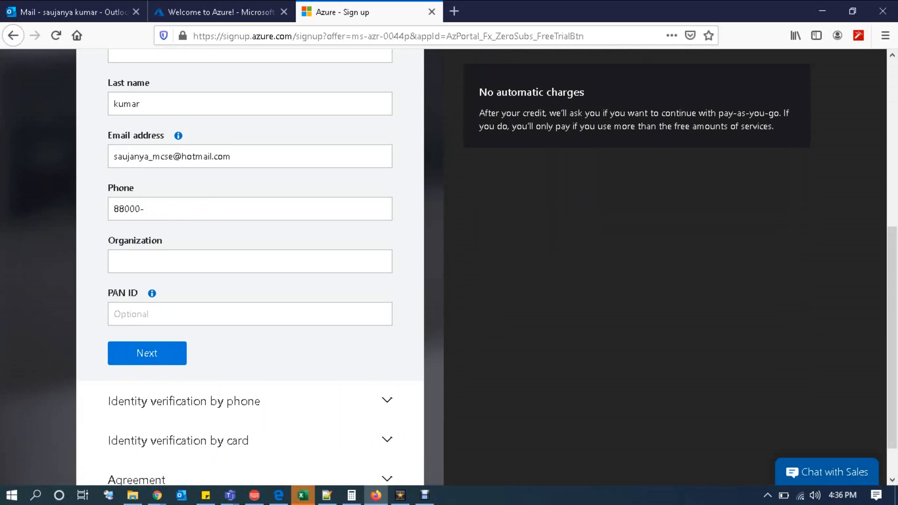
text(9)
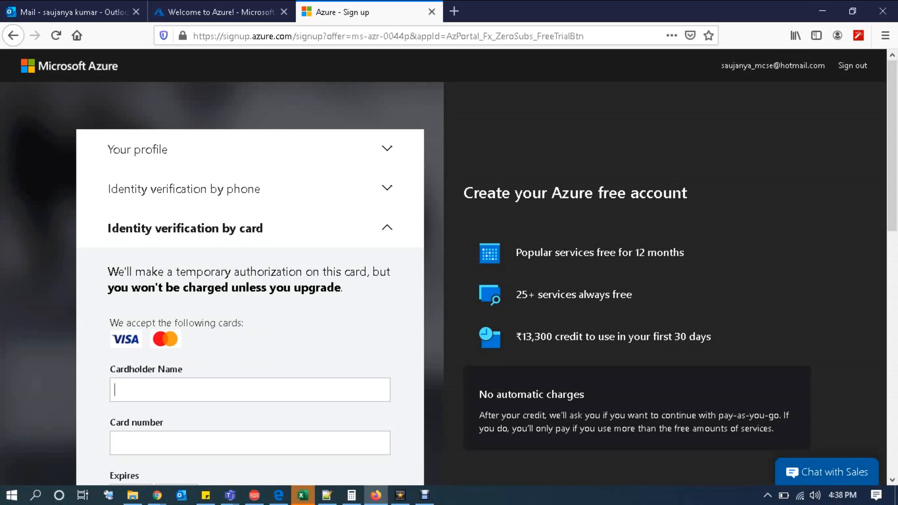
Step: Highlight the no-charge and authorization sentences in card verification, then move to the Cardholder Name field
drag(108, 287, 343, 288)
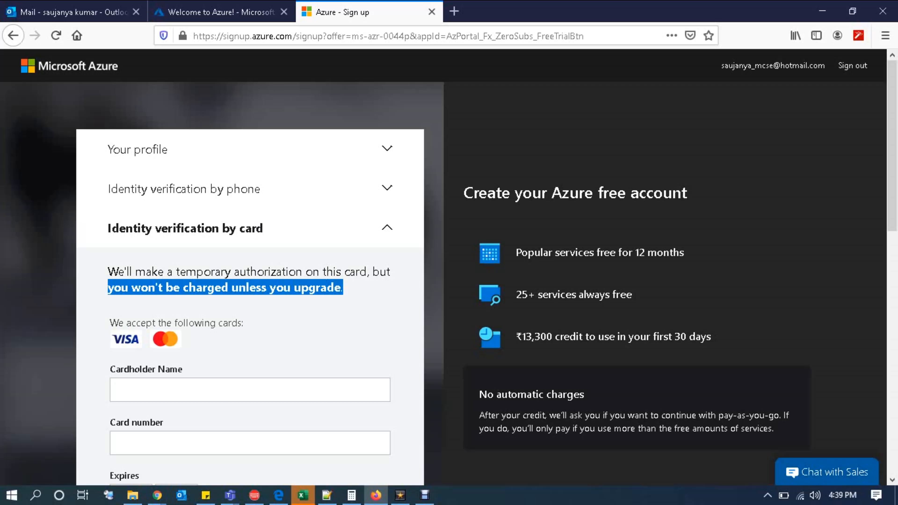
click(343, 290)
drag(108, 287, 391, 272)
click(391, 272)
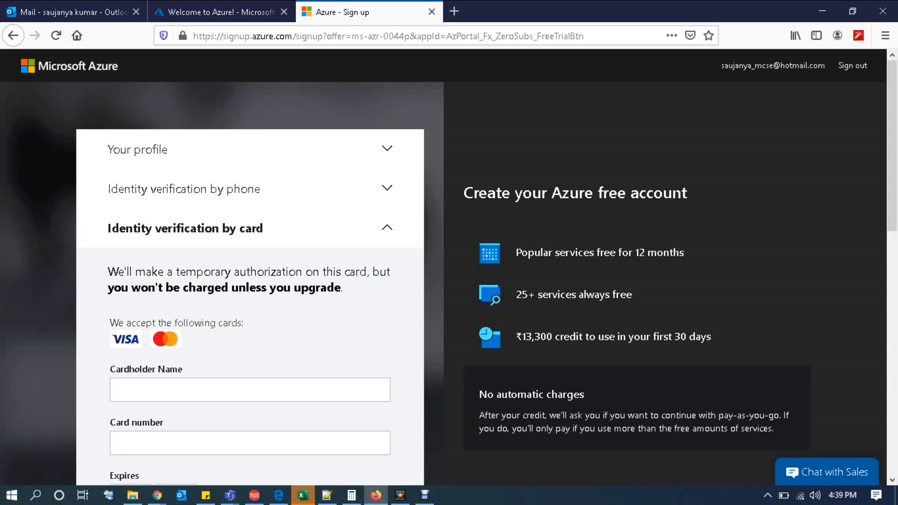
drag(108, 287, 321, 287)
click(322, 287)
drag(108, 287, 128, 288)
click(128, 288)
drag(108, 288, 343, 288)
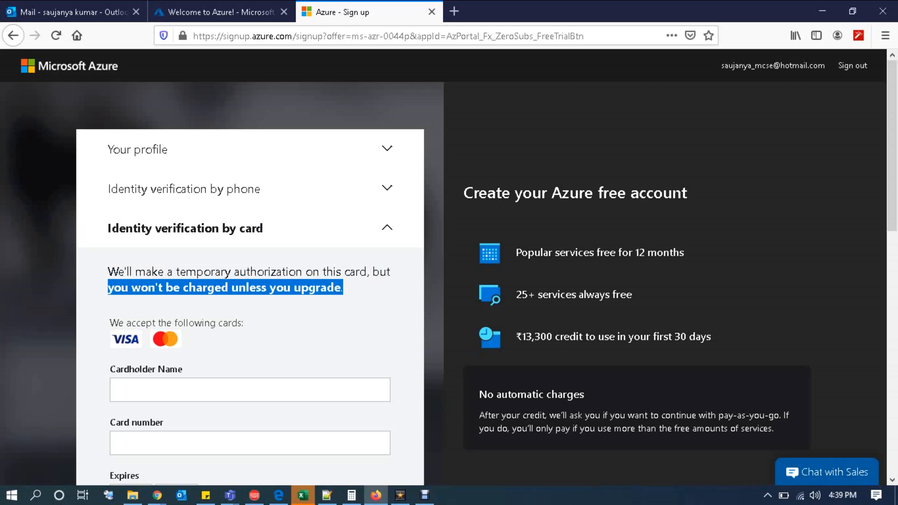
drag(108, 288, 108, 272)
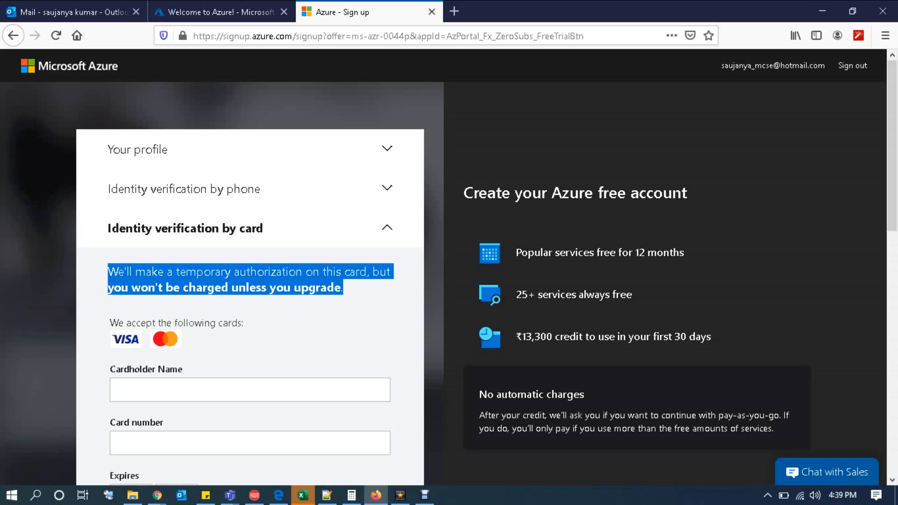
scroll(449, 267, down, 4)
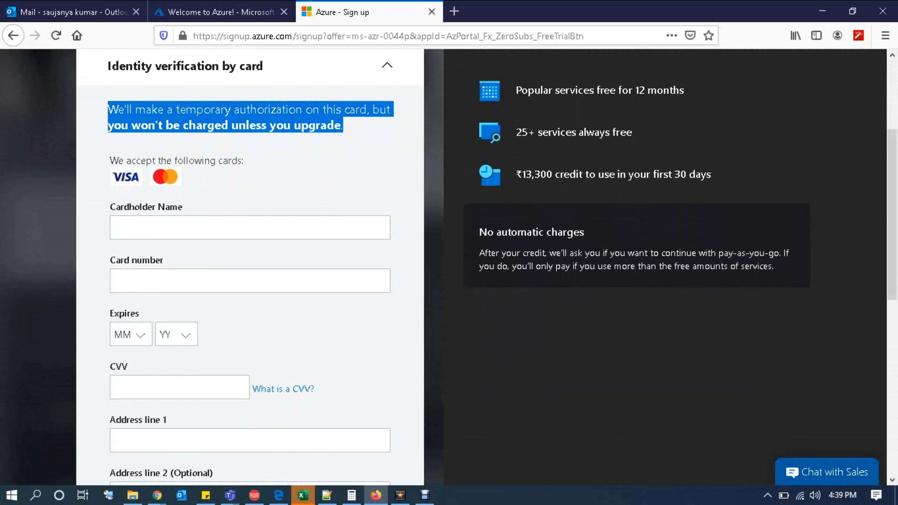
click(114, 228)
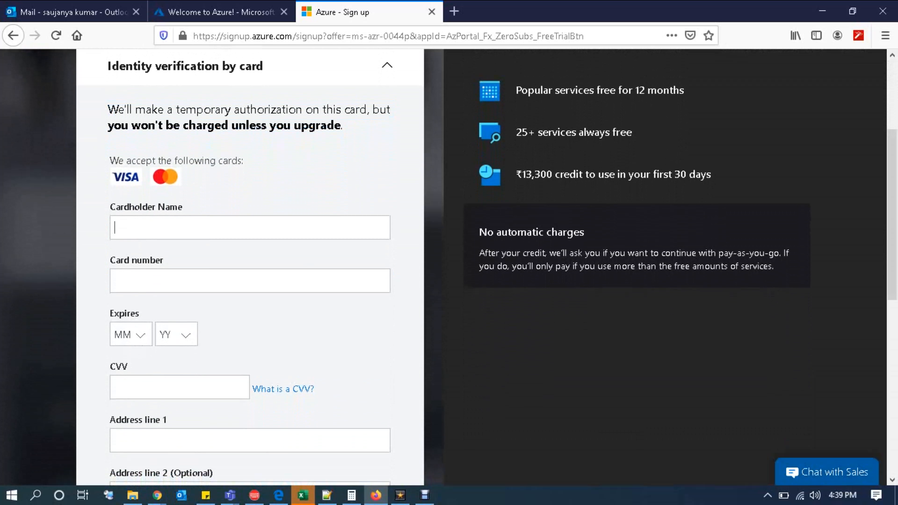
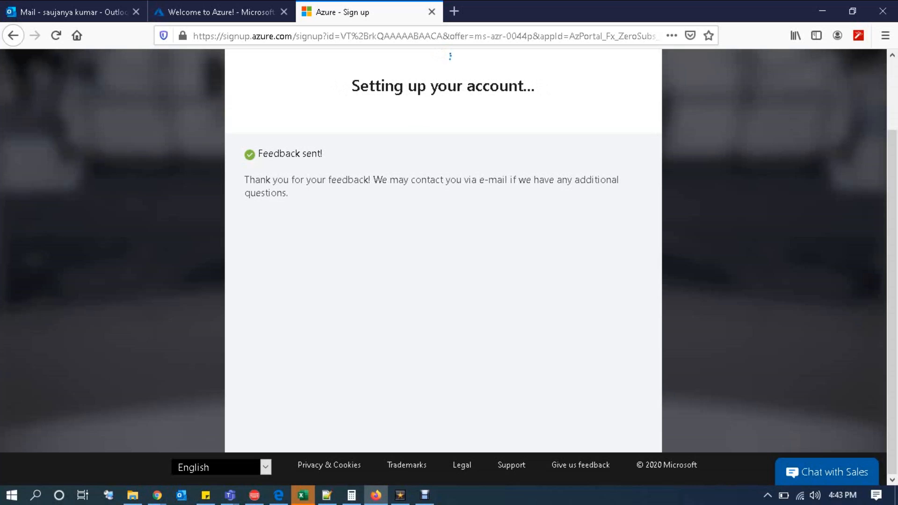
Step: Highlight the 'Setting up your account...' message
drag(351, 86, 539, 86)
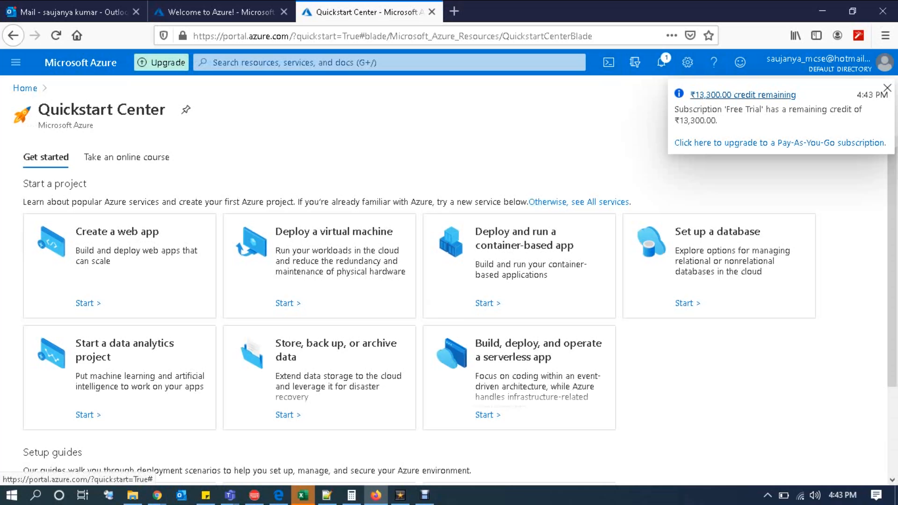
Step: Review the Free Trial subscription's title and subscription ID, then bring up the portal menu
click(742, 94)
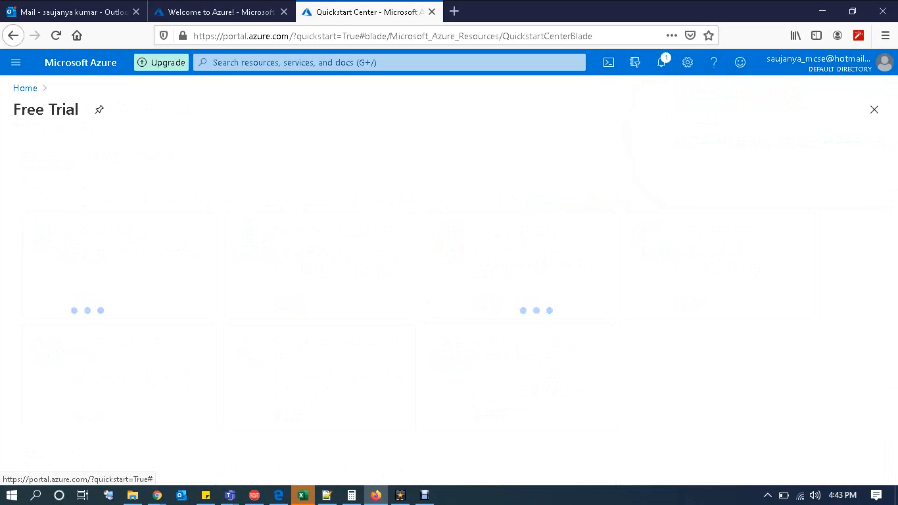
drag(13, 110, 79, 110)
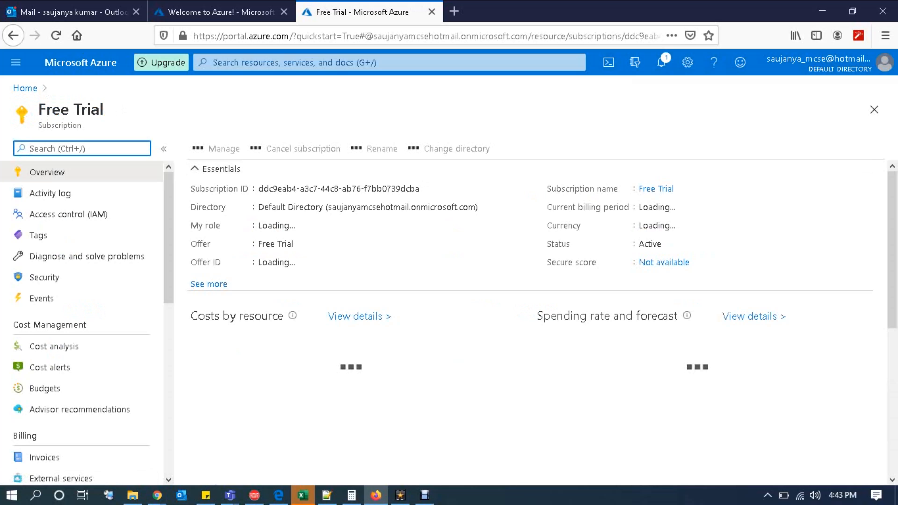
drag(259, 189, 420, 189)
click(420, 190)
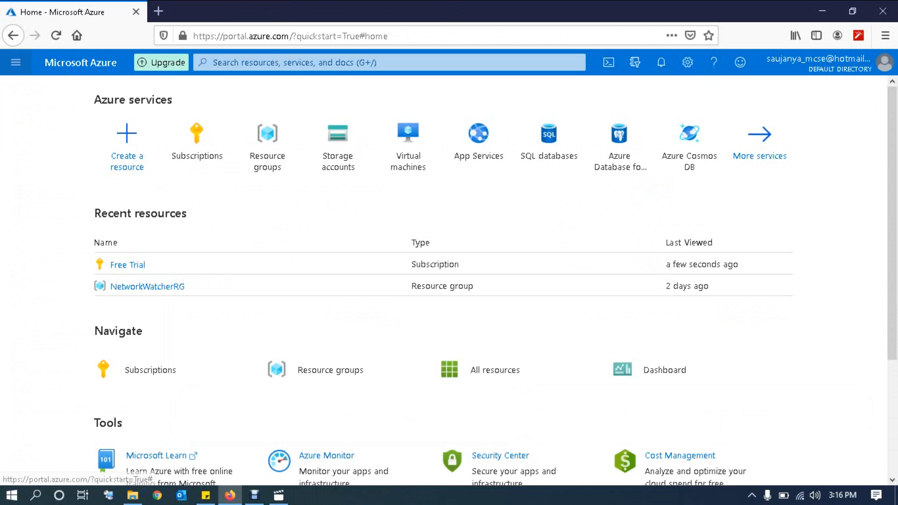
click(15, 63)
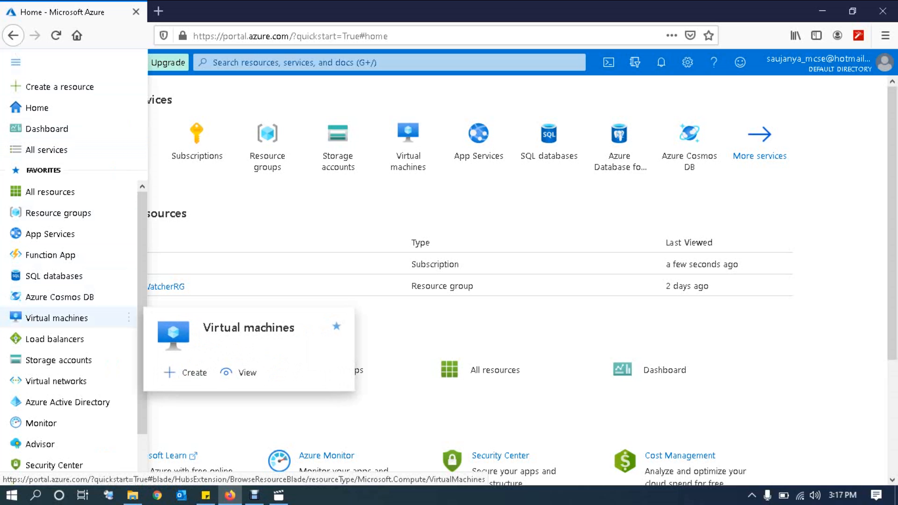
Step: Go to Virtual machines and choose Add > Virtual machine
click(56, 318)
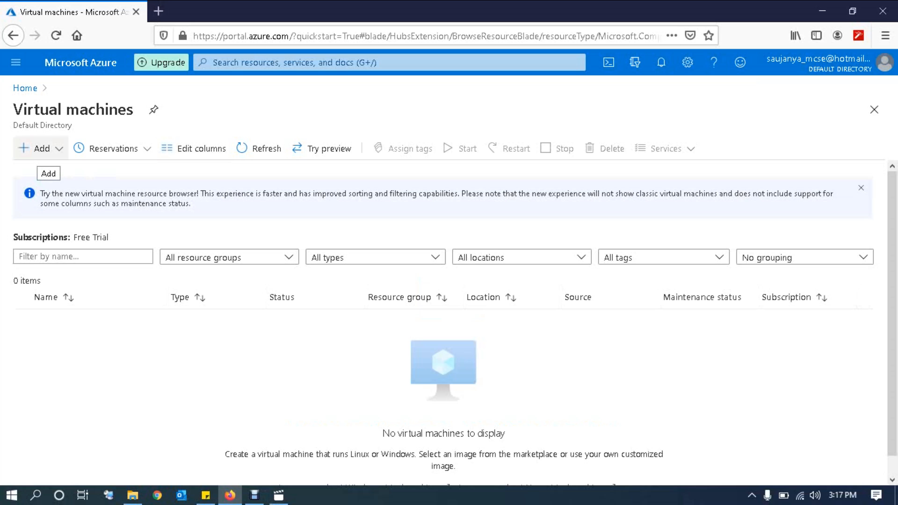
click(40, 148)
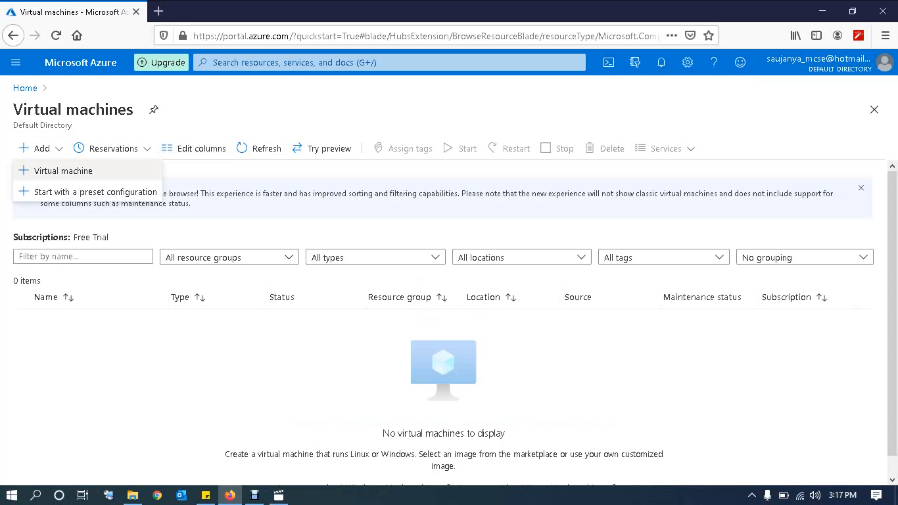
click(64, 171)
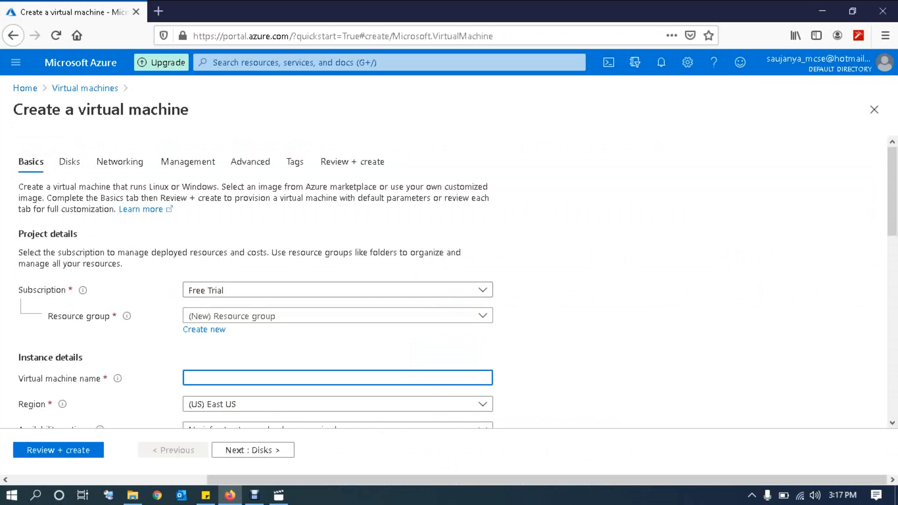
Step: Create a new resource group named test for the VM
click(482, 316)
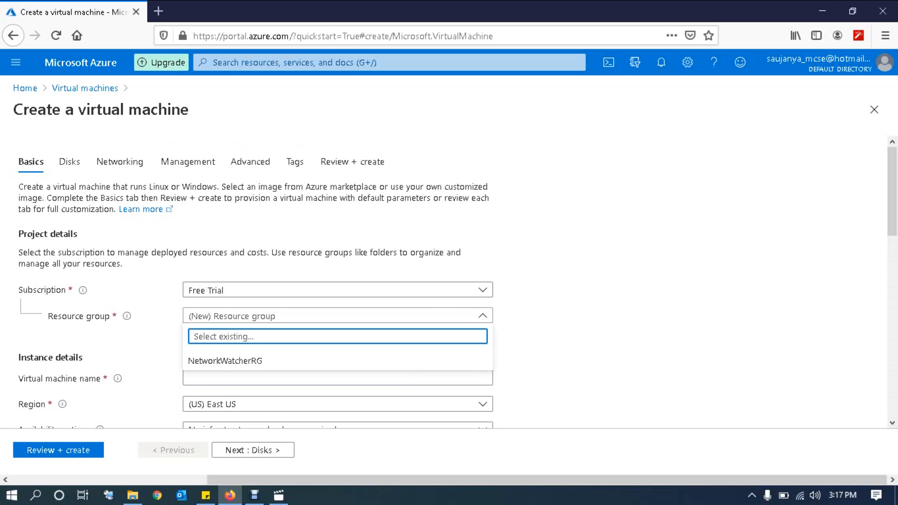
click(538, 268)
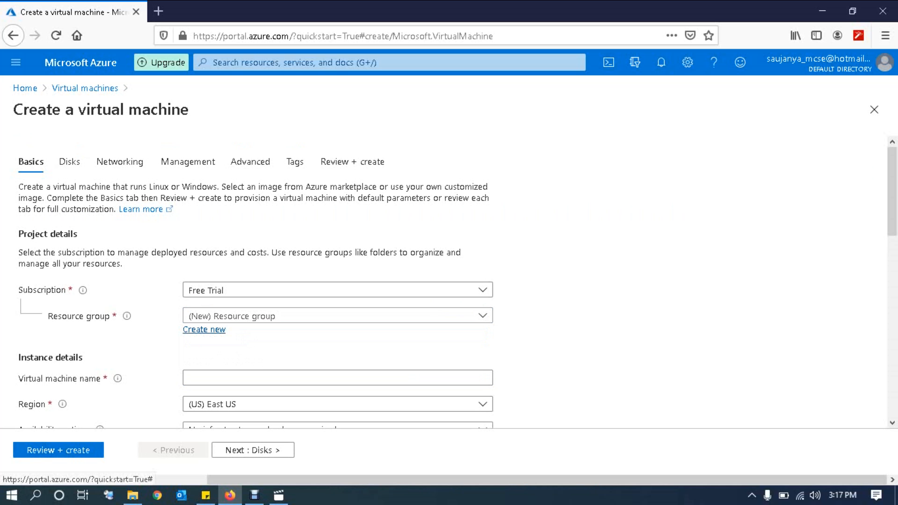
click(204, 329)
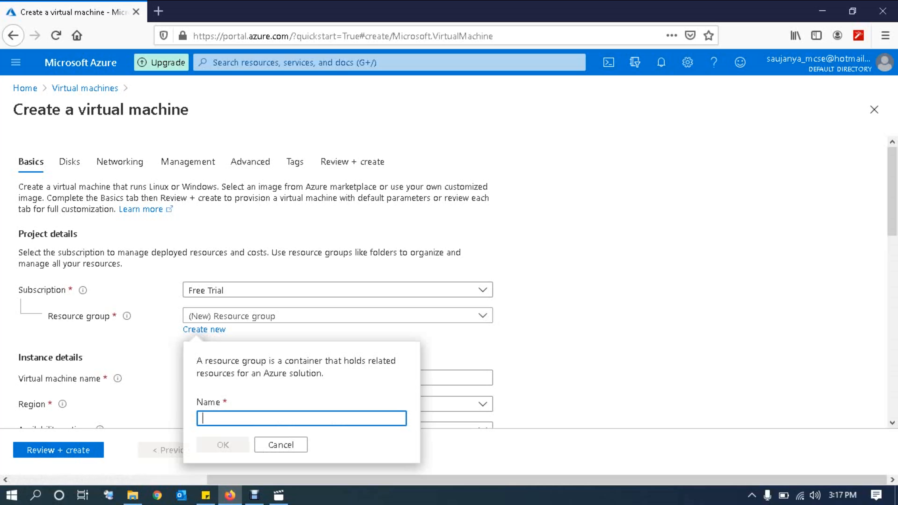
text(test)
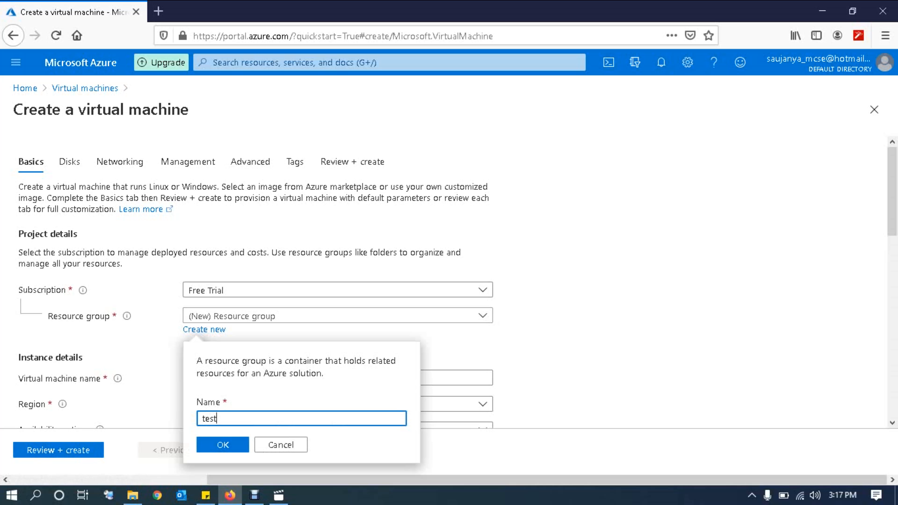
key(Return)
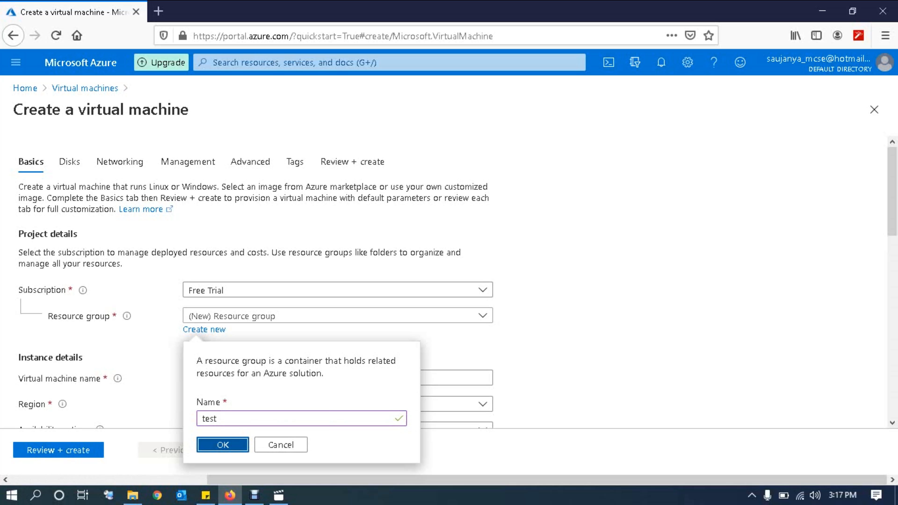
Step: Name the VM testvm in (US) East US with the Windows Server 2012 R2 Datacenter image
click(227, 378)
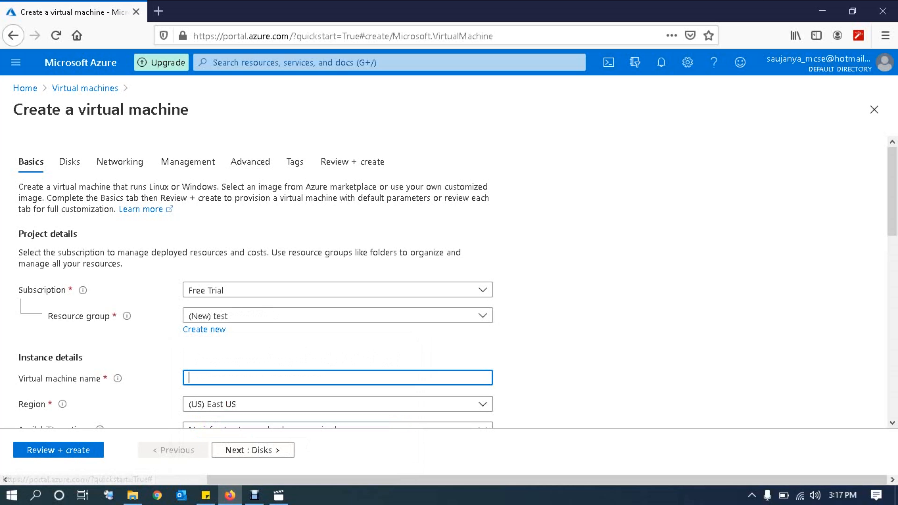
text(testvm)
scroll(449, 283, down, 5)
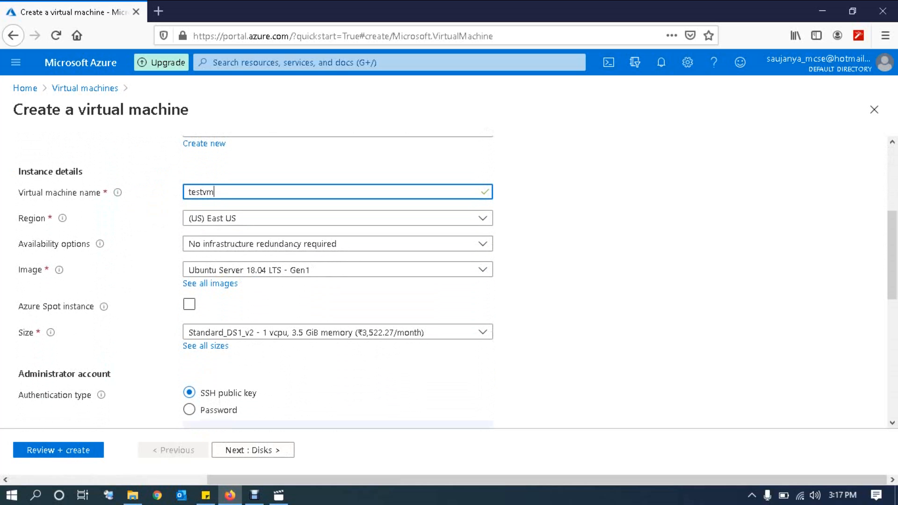
click(338, 218)
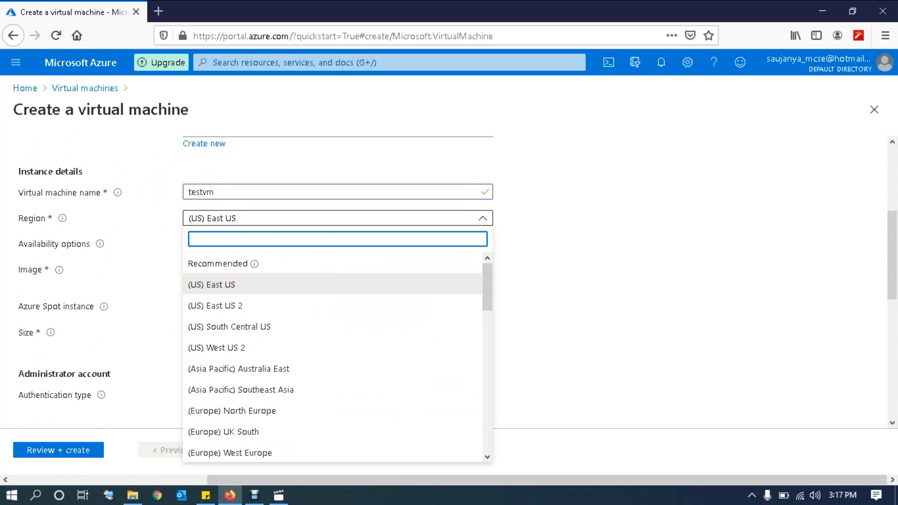
click(247, 285)
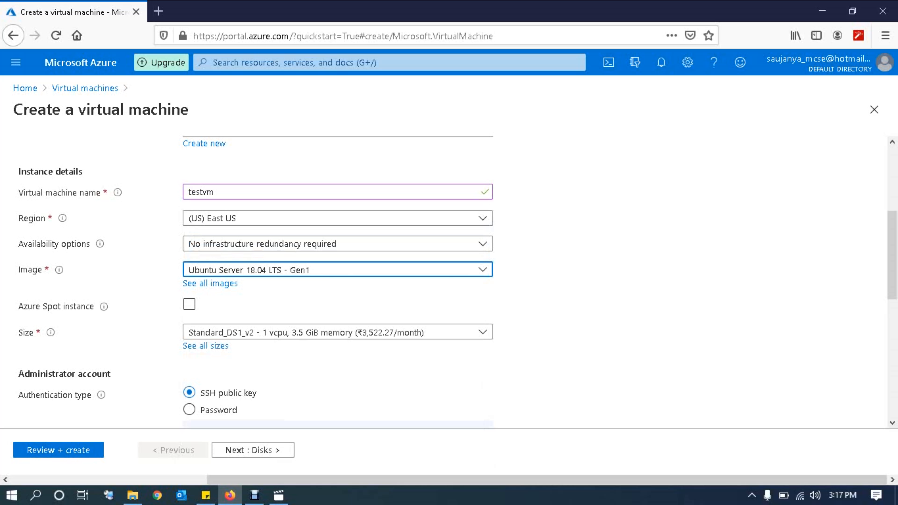
click(269, 270)
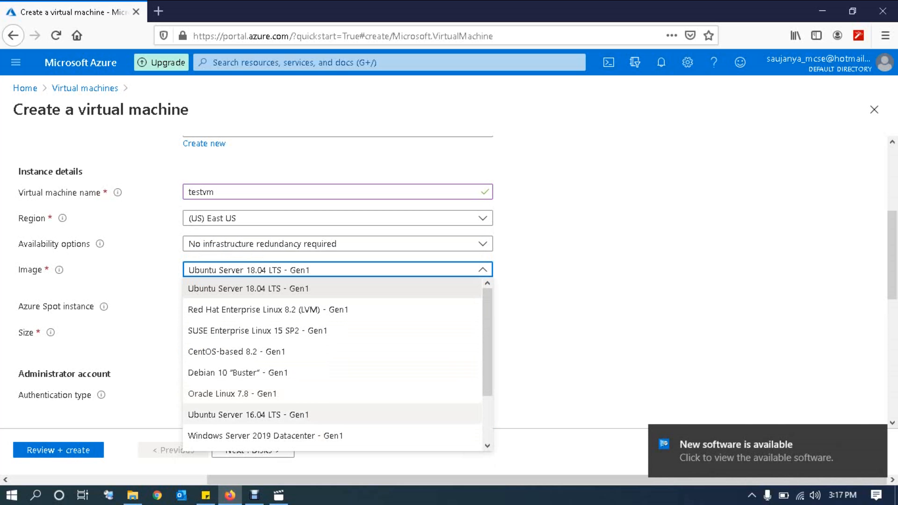
drag(487, 329, 488, 372)
click(271, 420)
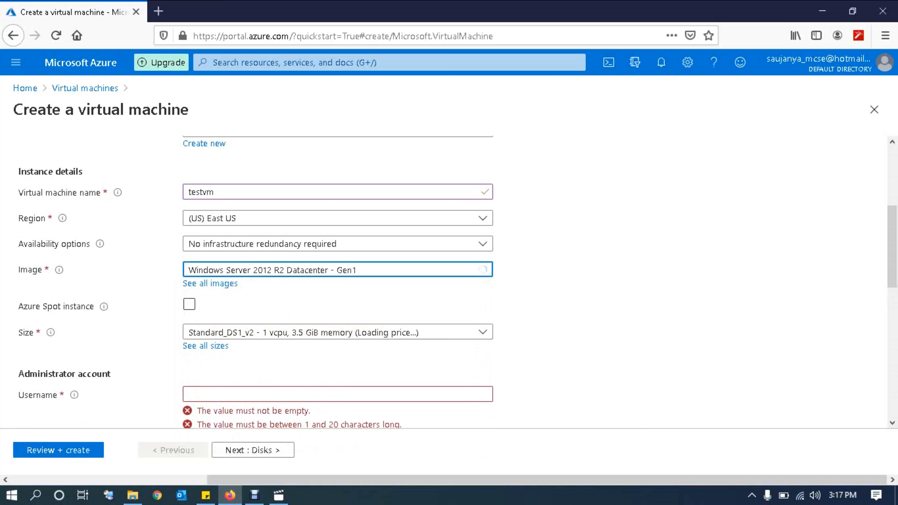
Step: Enter Administrator as the administrator username
scroll(338, 280, down, 3)
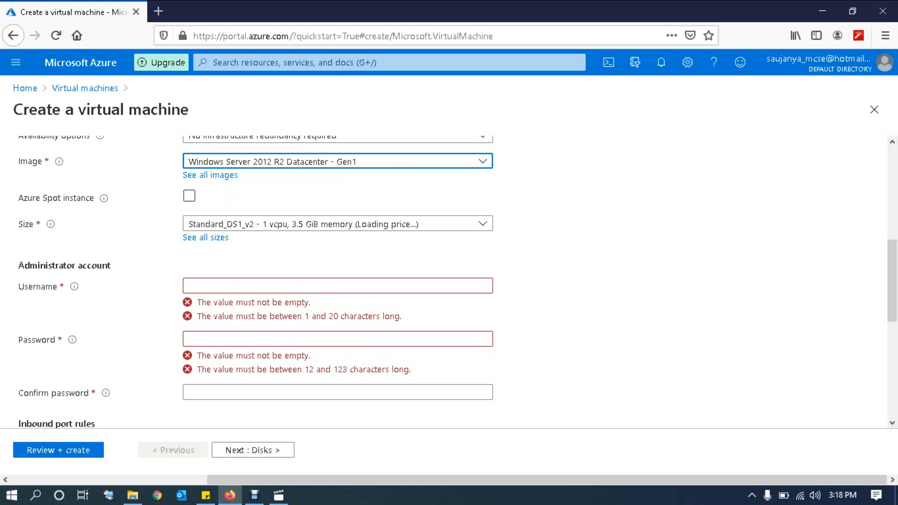
mouse_move(74, 286)
click(338, 286)
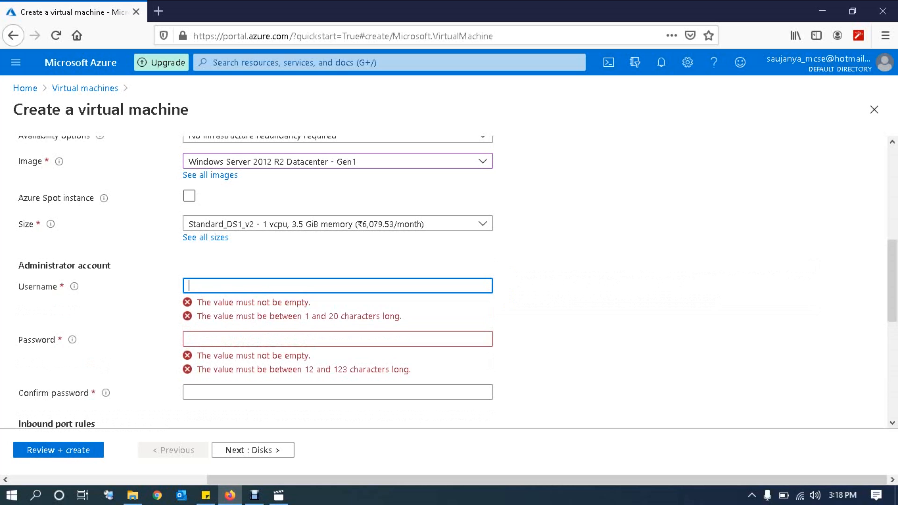
text(admin)
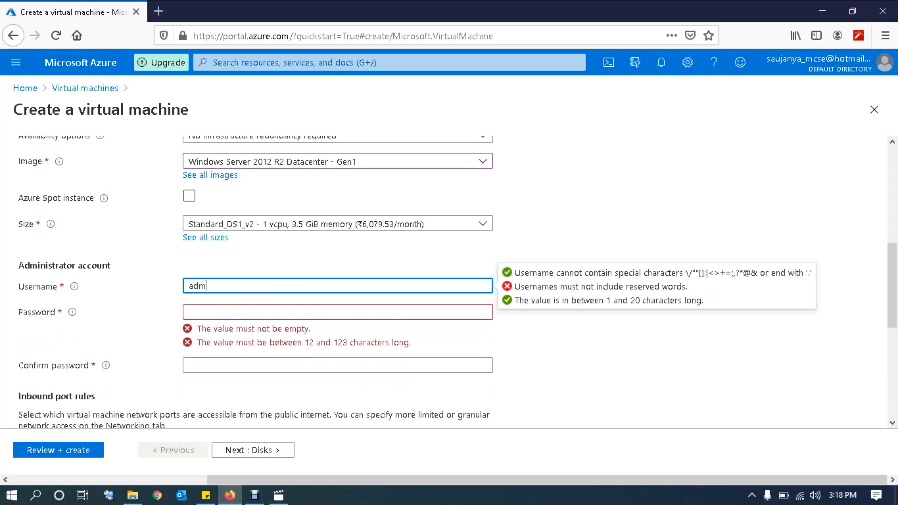
key(BackSpace)
text(m)
key(BackSpace)
key(BackSpace)
key(BackSpace)
key(BackSpace)
key(BackSpace)
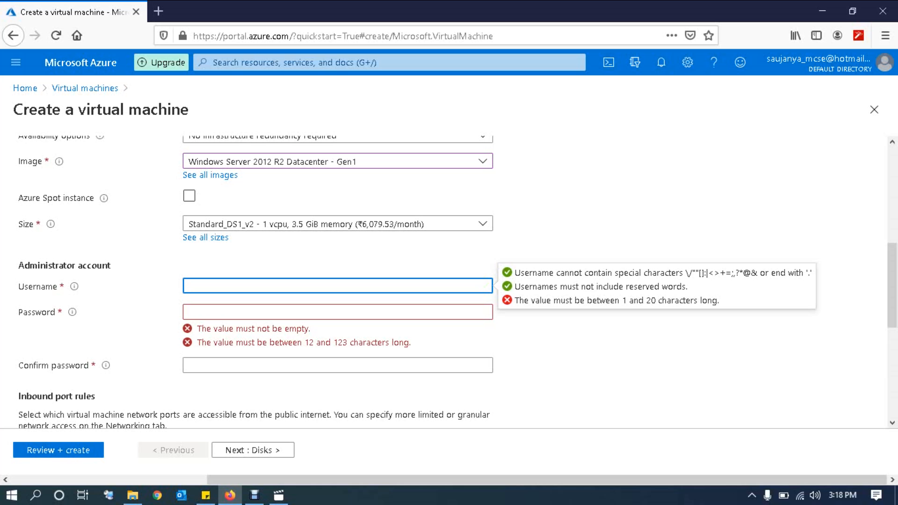
text(Admin1)
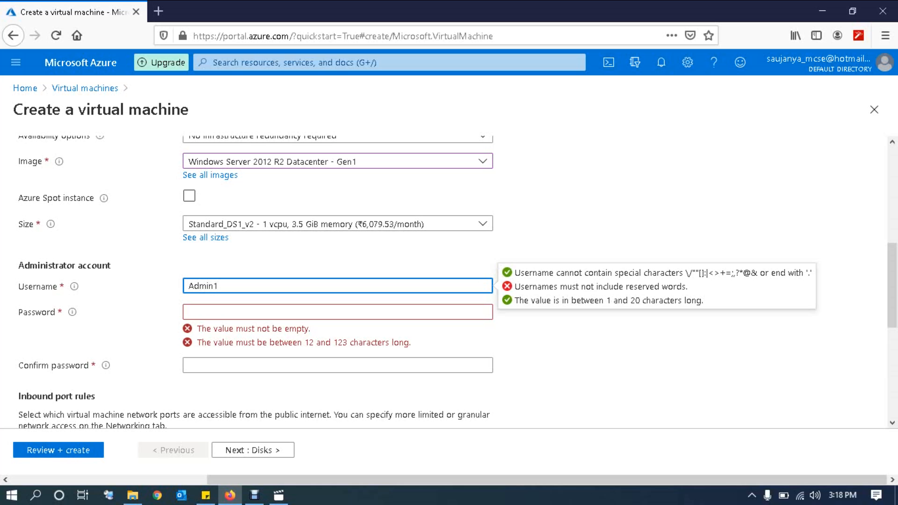
click(338, 312)
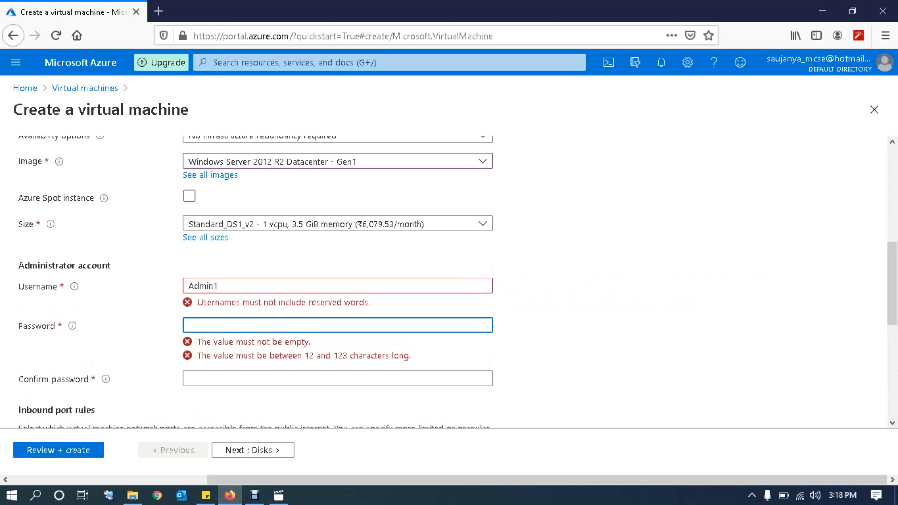
click(219, 286)
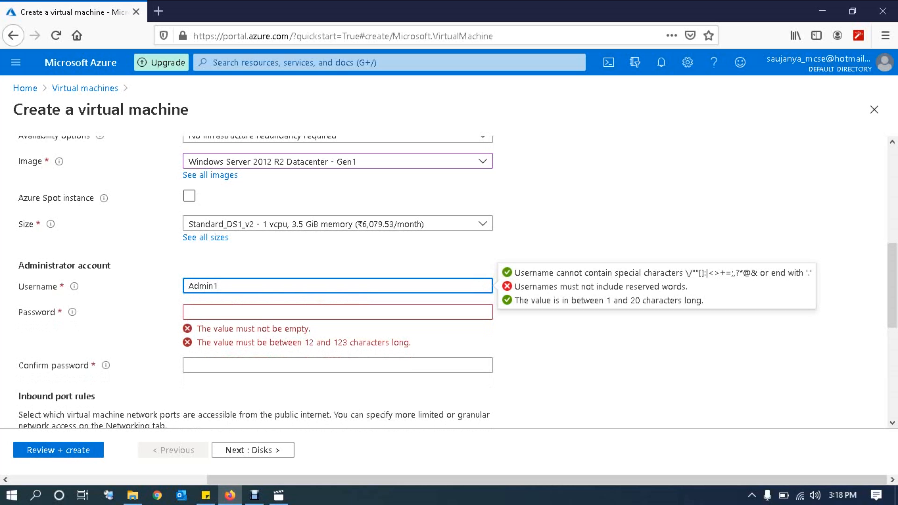
key(BackSpace)
text(istrator)
Step: Enter and confirm the administrator password
key(Tab)
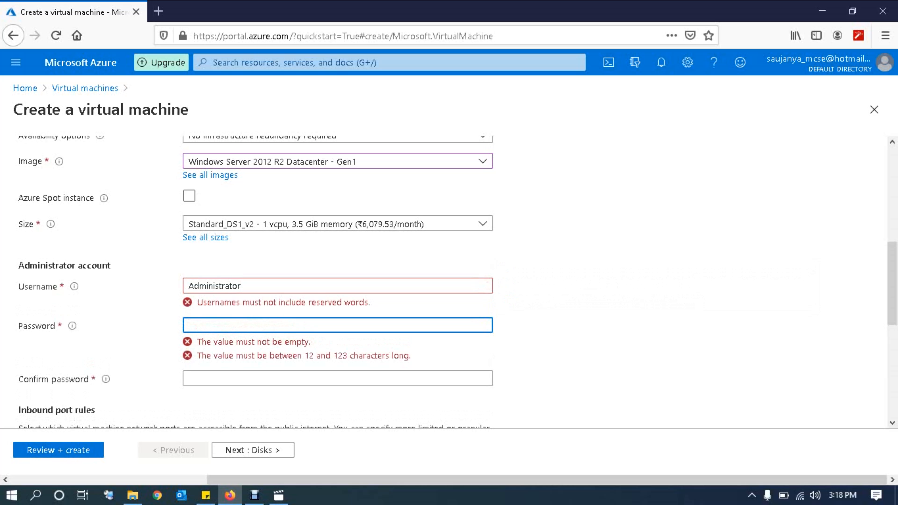
text(•••••)
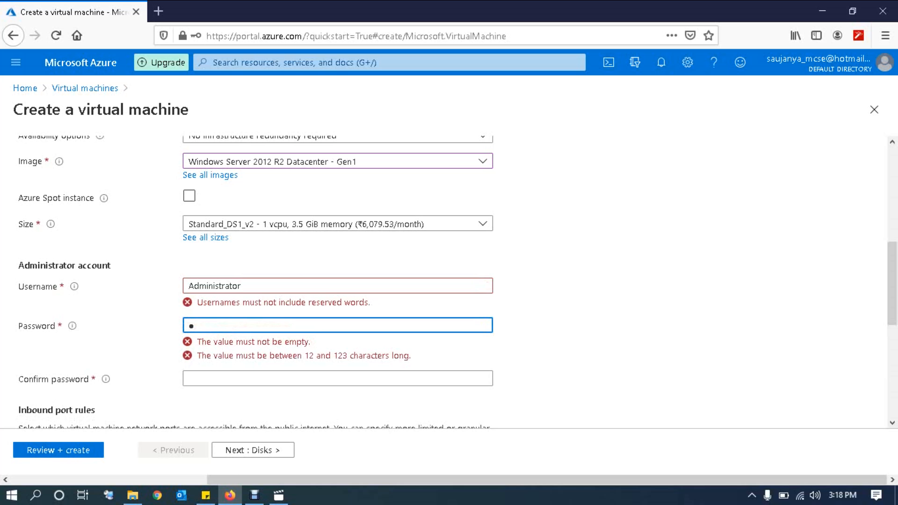
text(•••••••)
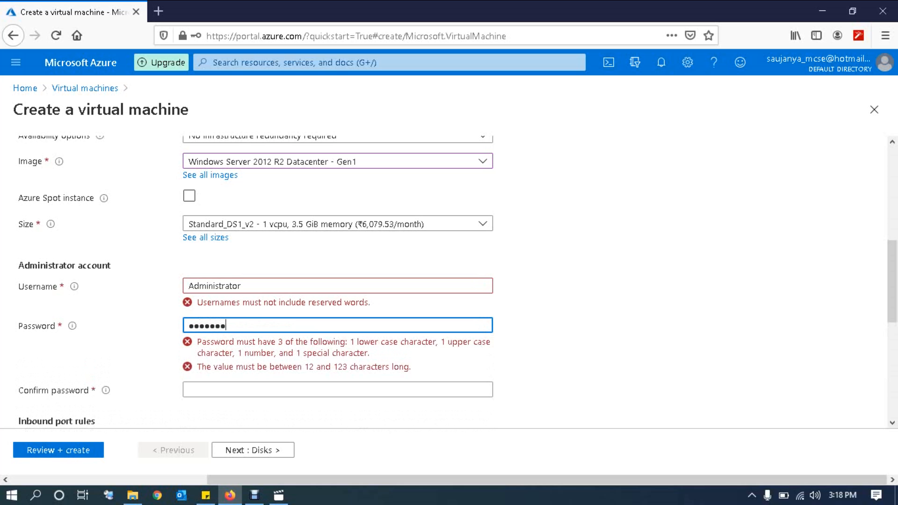
text(•)
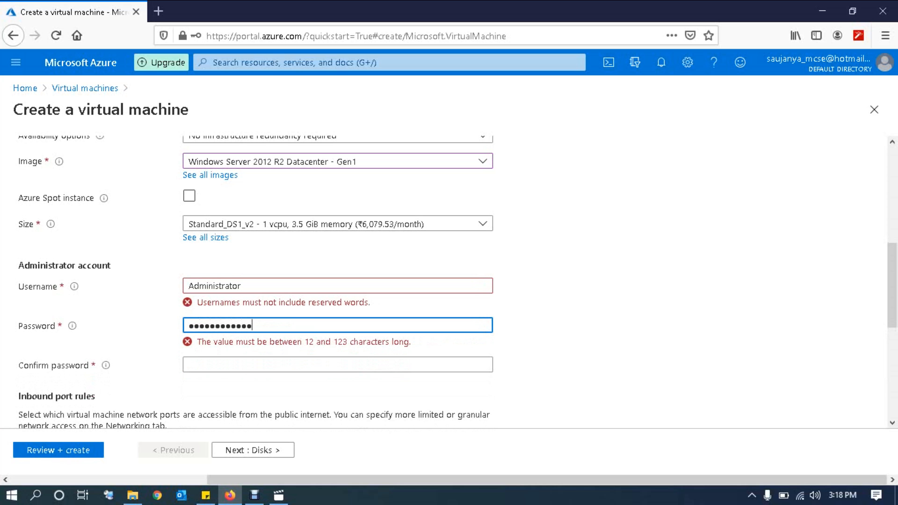
key(Tab)
text(••••)
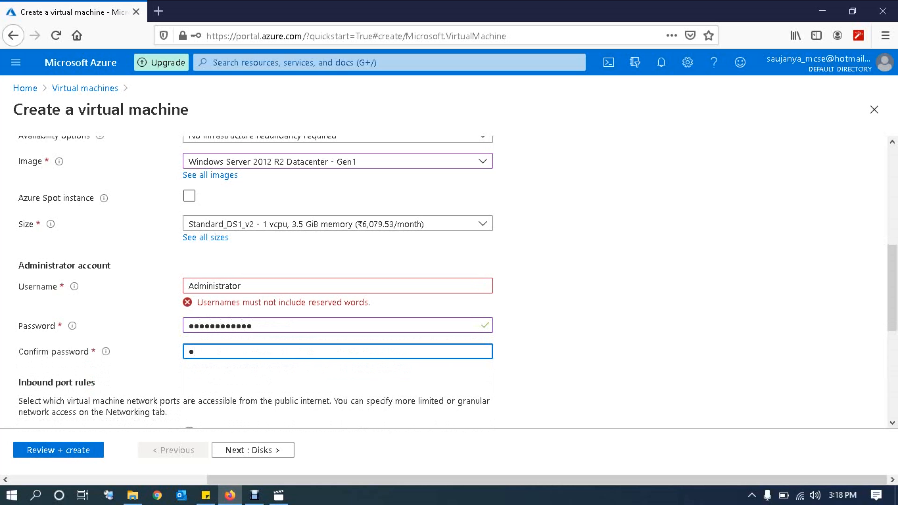
text(•••••••••)
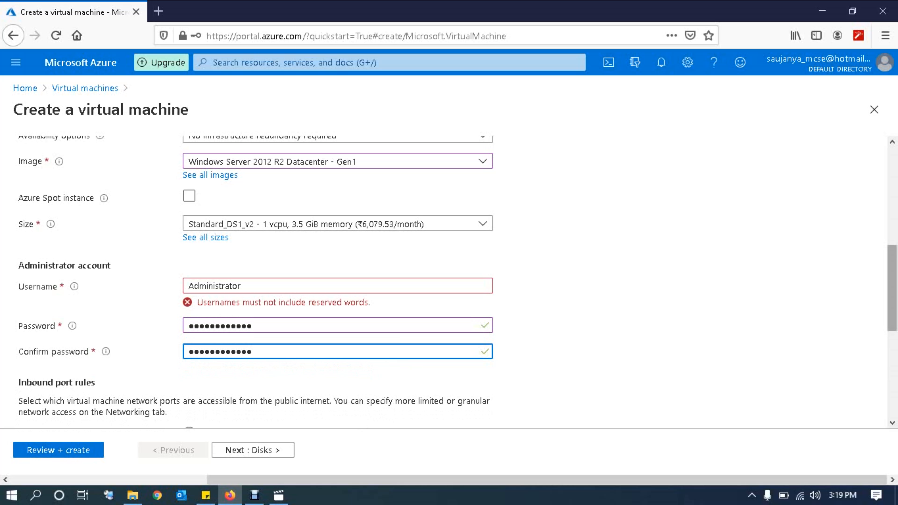
Step: Keep RDP (3389) as the allowed inbound port and continue to Disks
scroll(449, 283, down, 5)
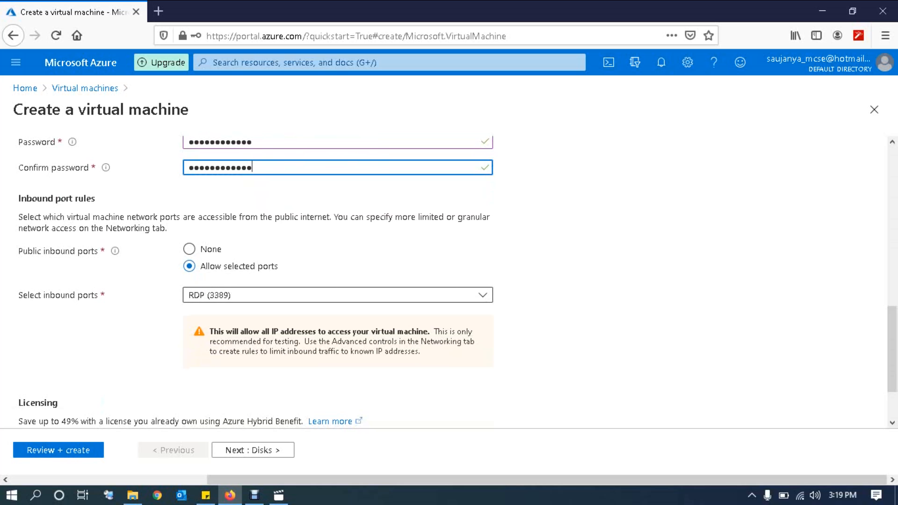
click(338, 295)
key(Escape)
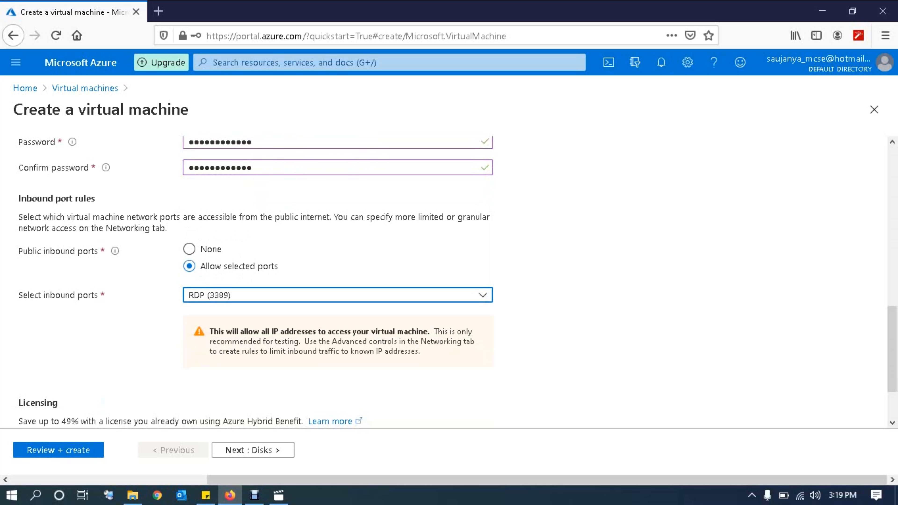
drag(892, 350, 892, 375)
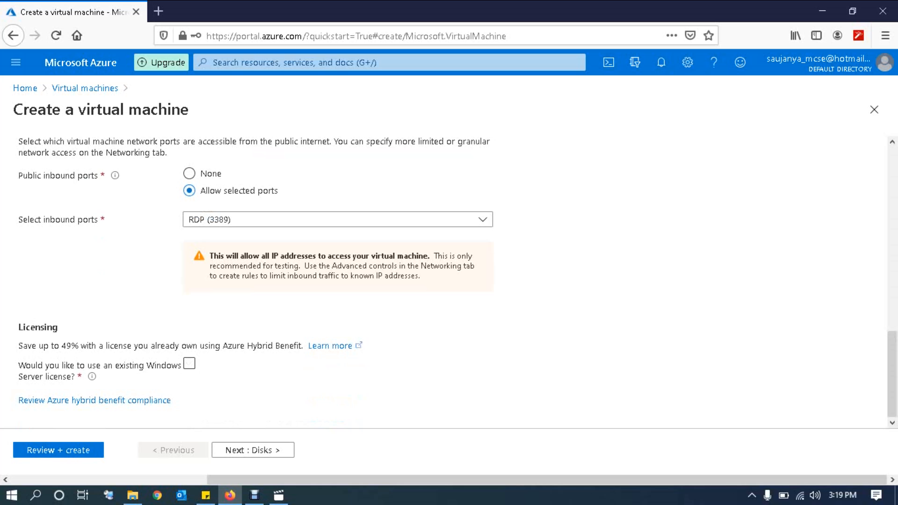
click(253, 450)
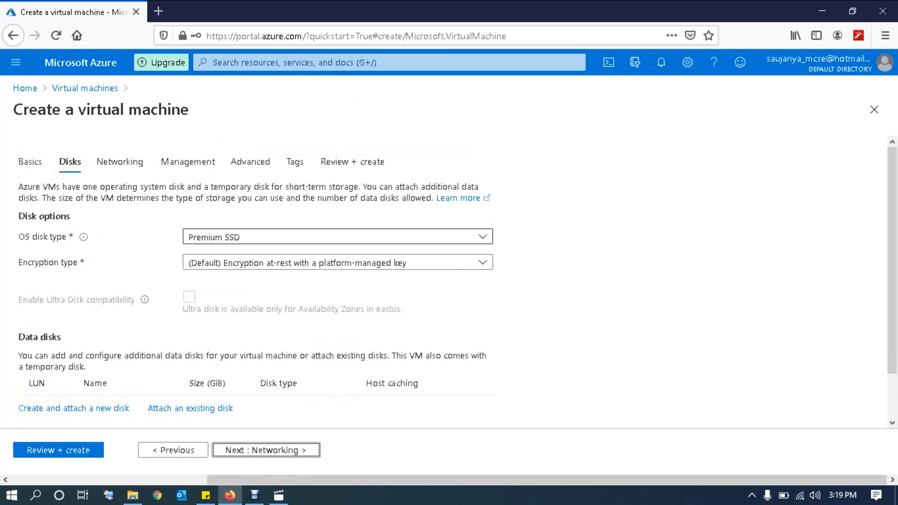
Step: Keep Premium SSD as the OS disk type
click(337, 237)
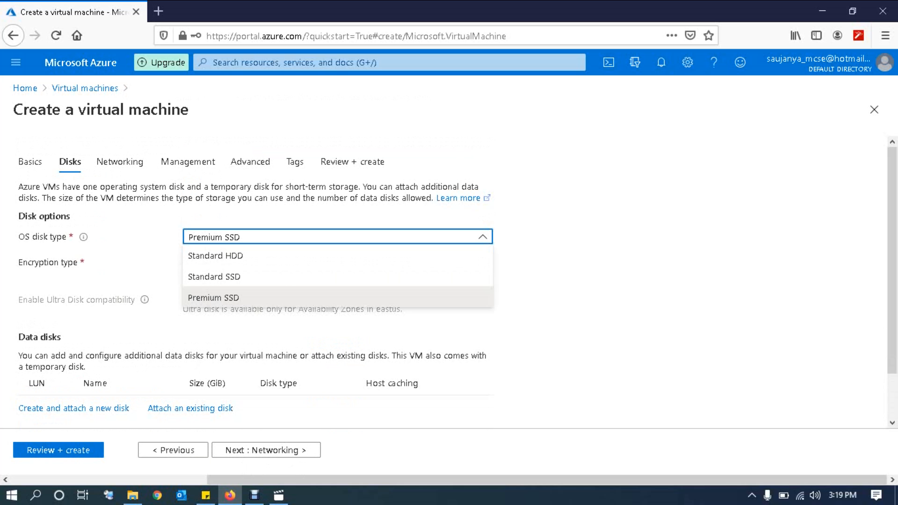
click(337, 298)
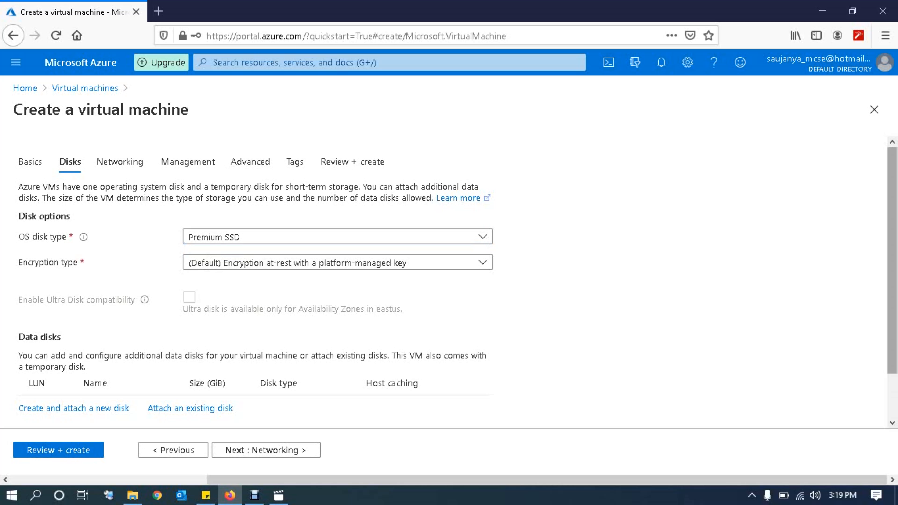
scroll(255, 283, down, 2)
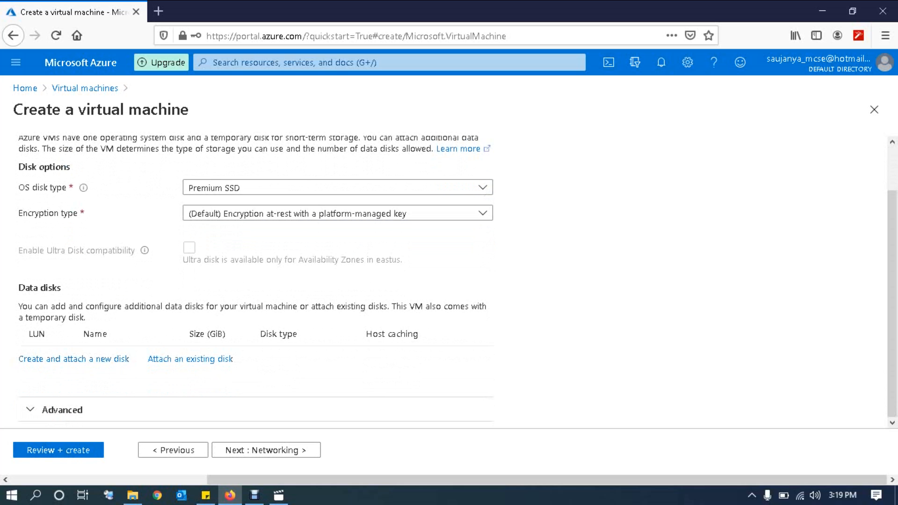
Step: On Networking, keep the new test-vnet virtual network and review the remaining settings
click(266, 450)
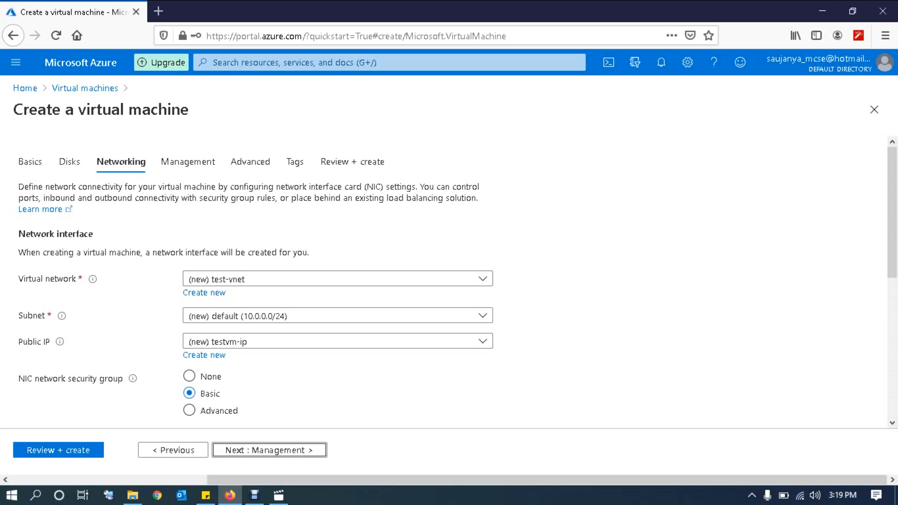
click(482, 279)
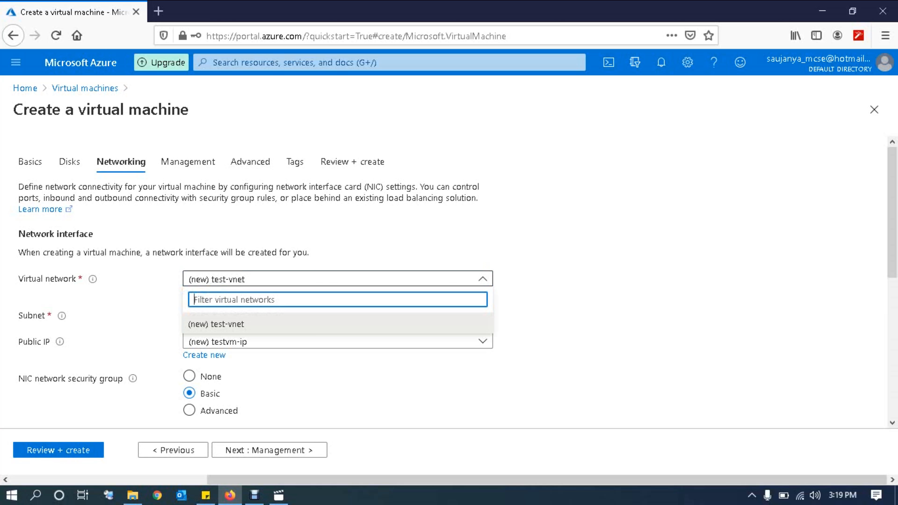
click(482, 279)
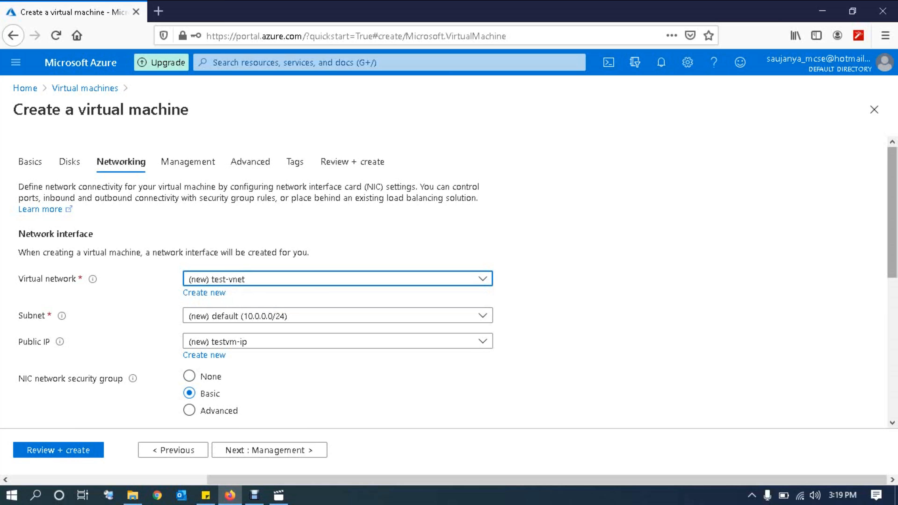
scroll(449, 283, down, 3)
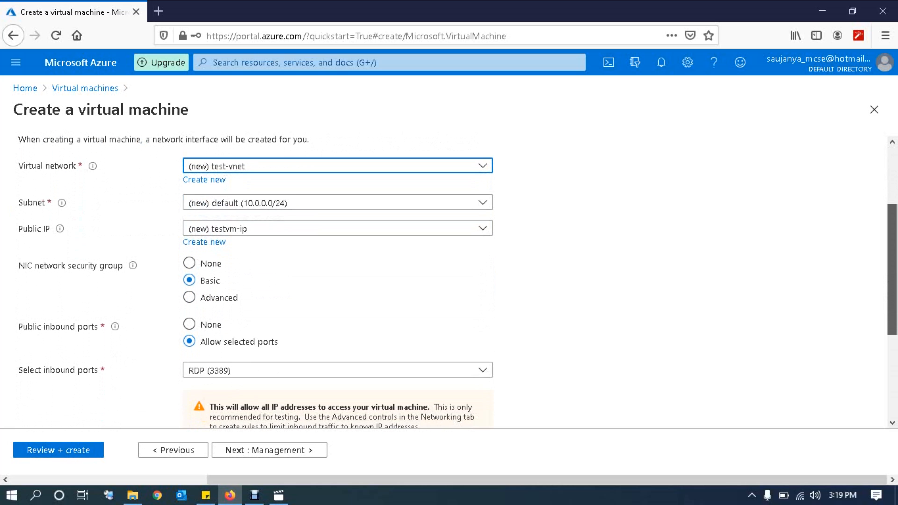
scroll(458, 282, down, 2)
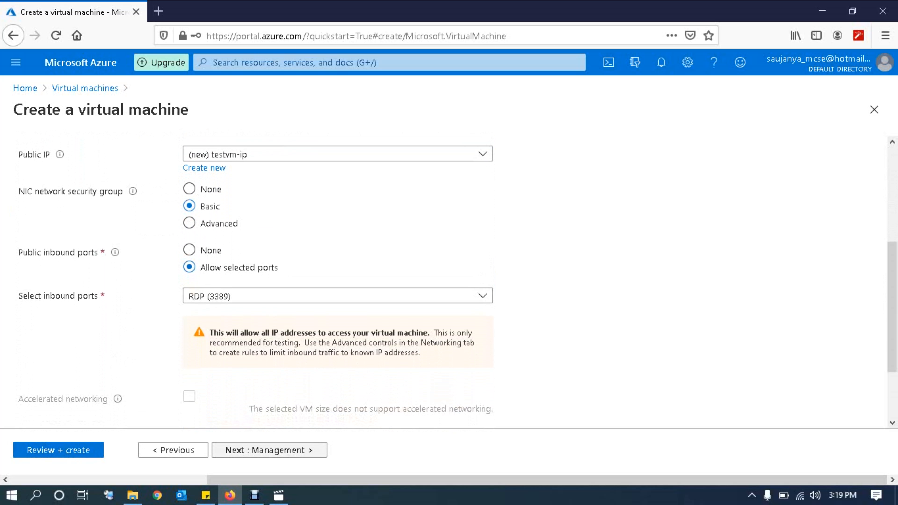
scroll(449, 280, down, 2)
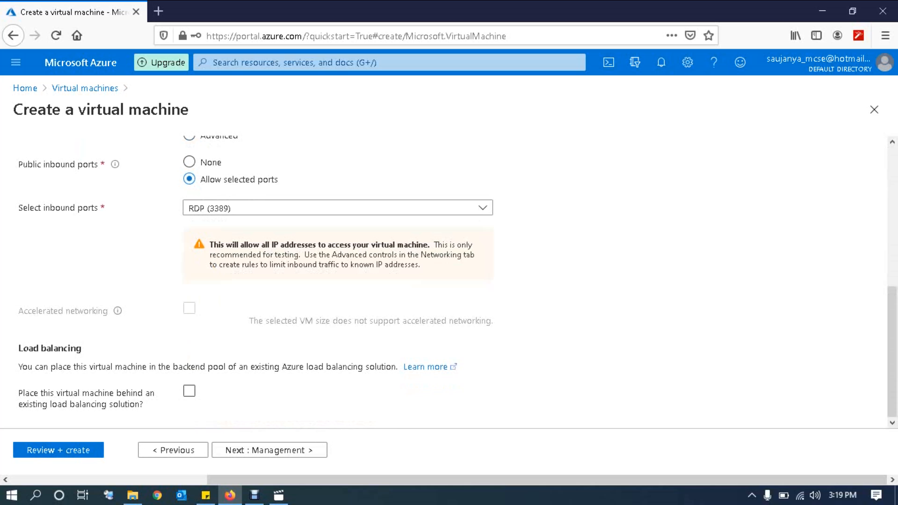
Step: Review the Management tab options
click(269, 450)
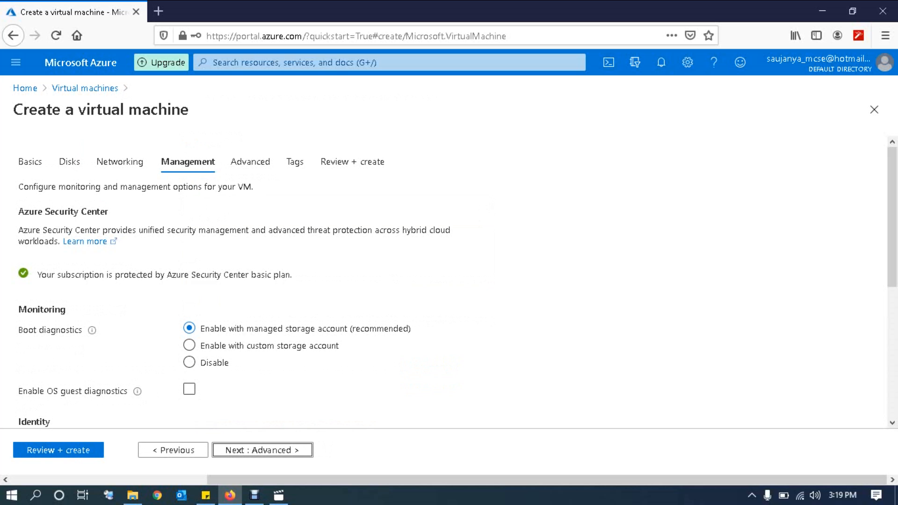
scroll(449, 279, down, 6)
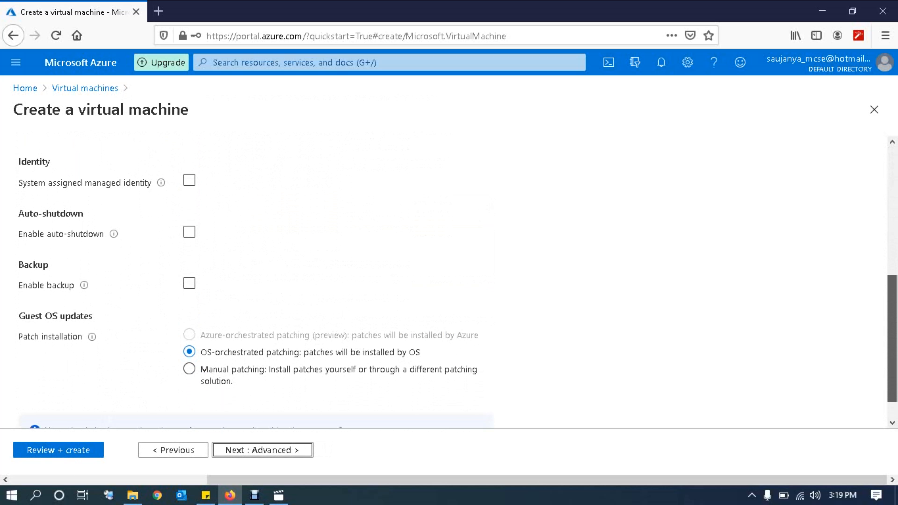
drag(892, 339, 892, 331)
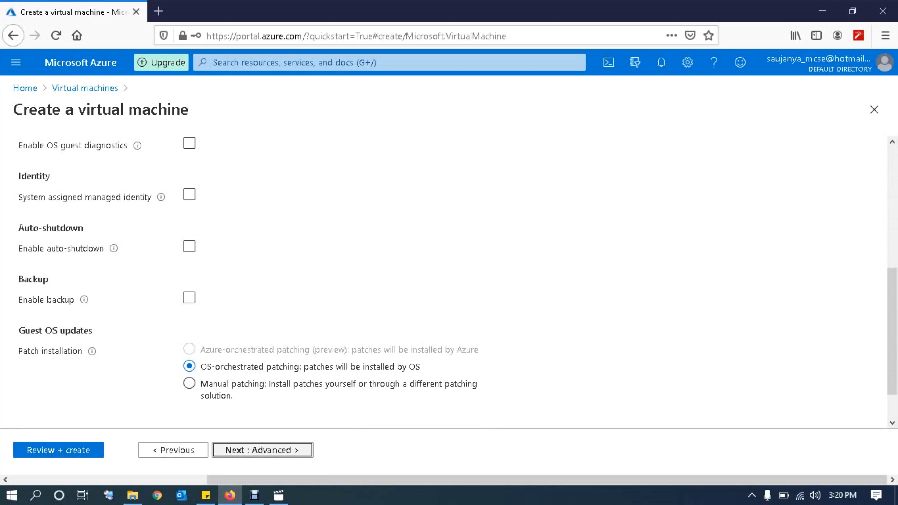
Step: On Advanced, try Gen 2, note its limitations, and set VM generation back to Gen 1
click(262, 450)
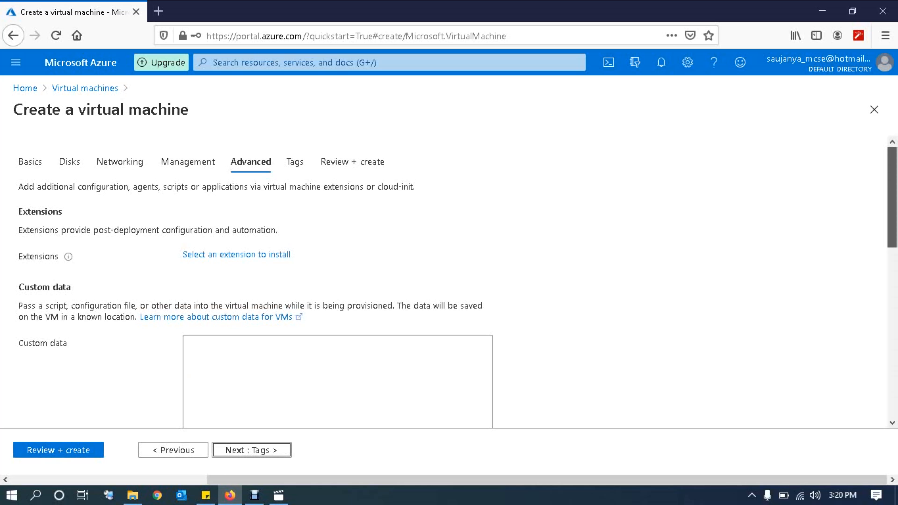
scroll(449, 285, down, 8)
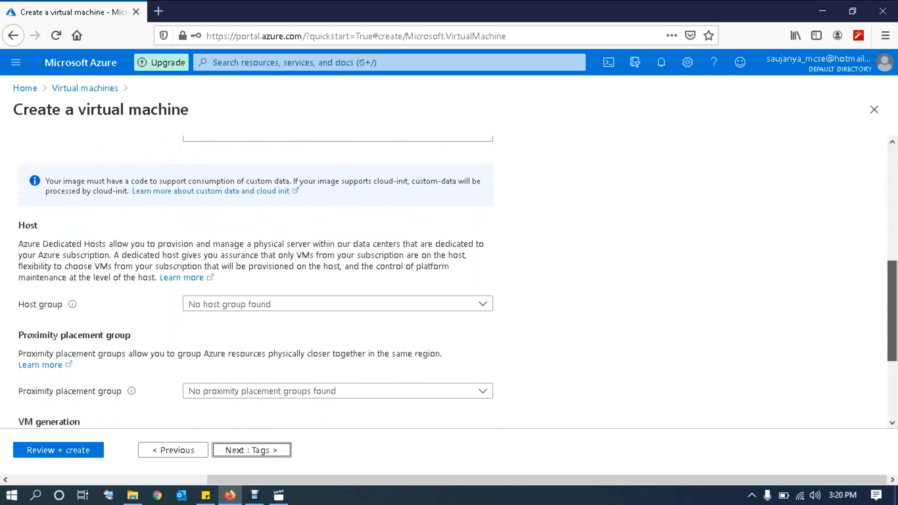
scroll(449, 283, down, 4)
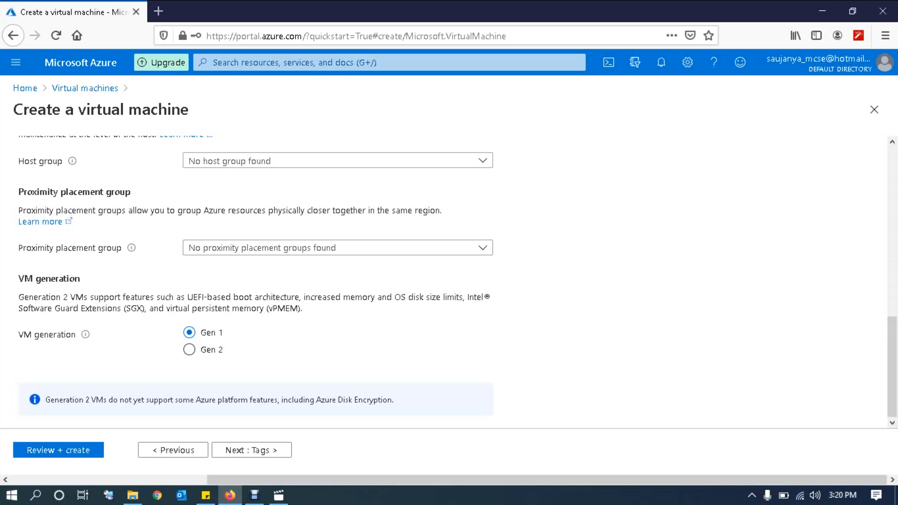
click(189, 349)
drag(45, 399, 252, 400)
click(189, 333)
Step: Add a tag with name vmname and value testserver
click(251, 449)
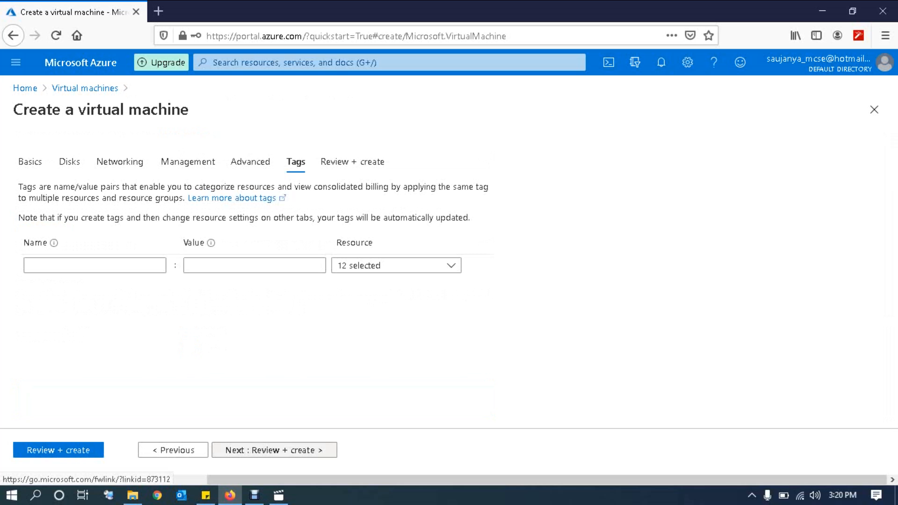
click(95, 265)
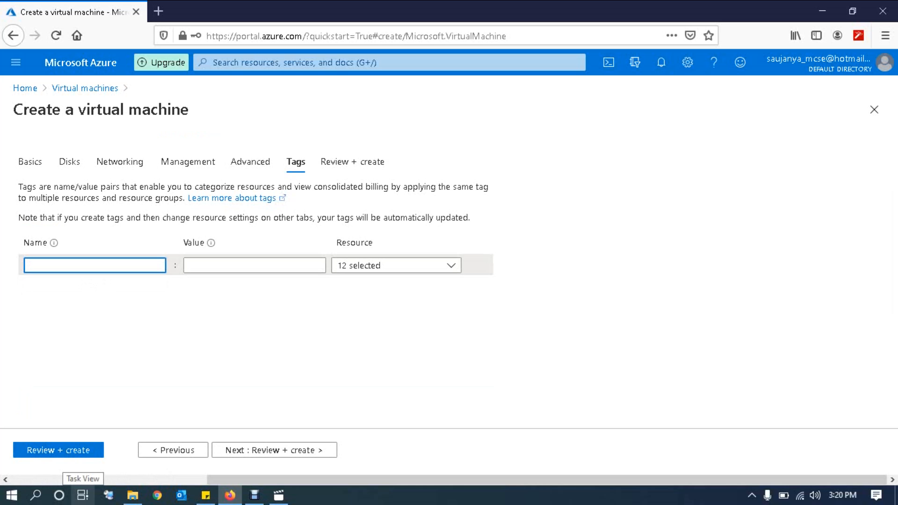
text(vmname)
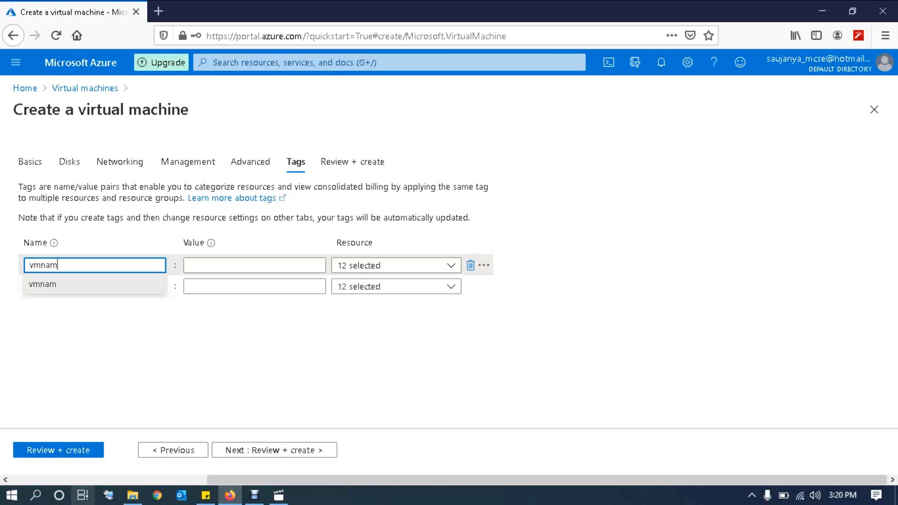
key(Tab)
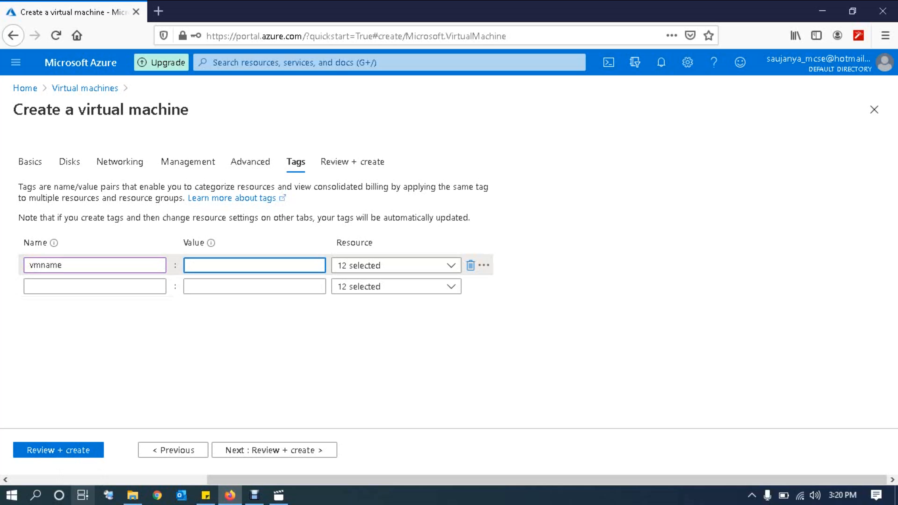
text(test)
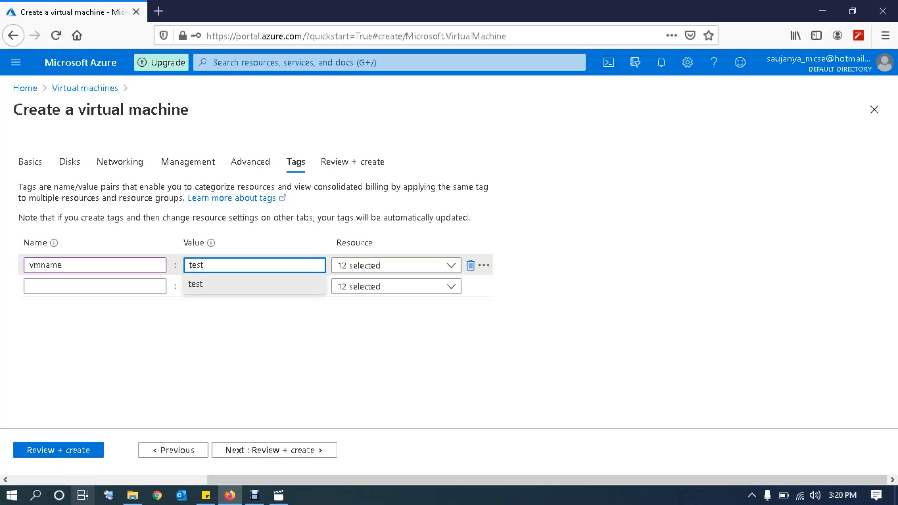
text(server)
click(255, 354)
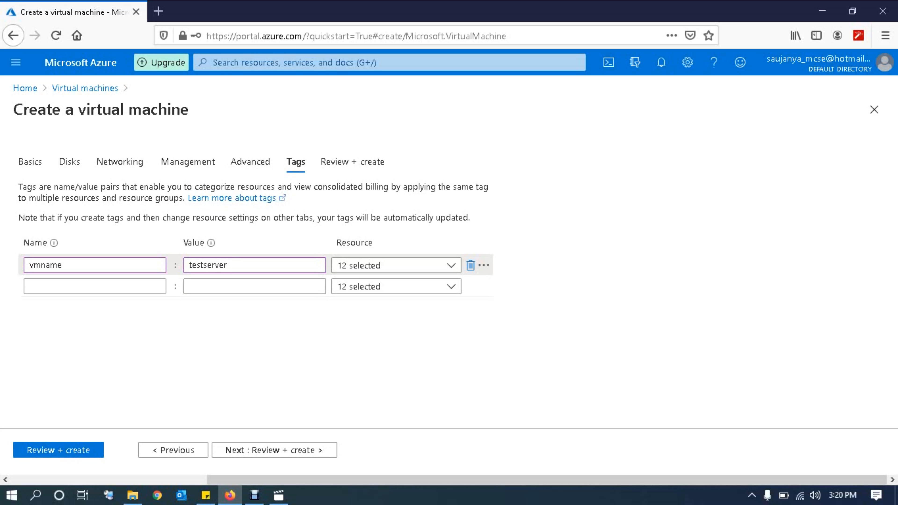
Step: Run validation and go back to the Basics tab to find the errors
click(274, 450)
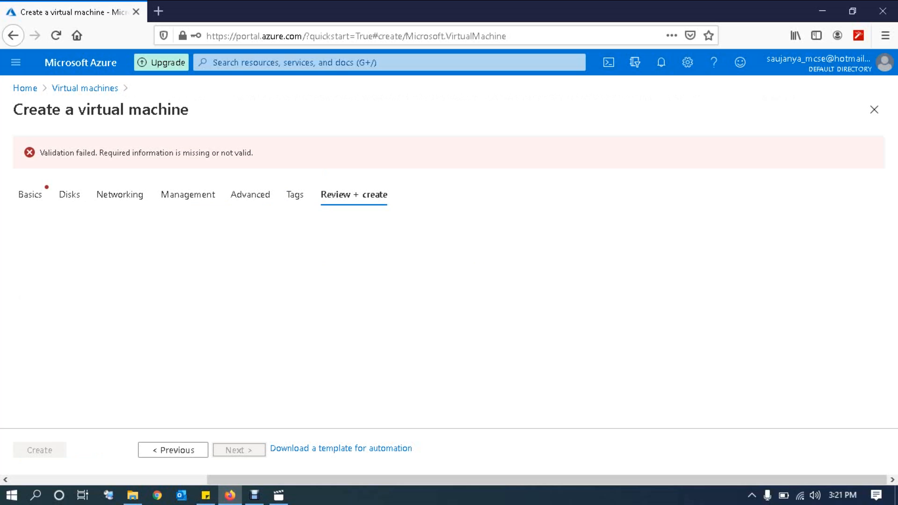
click(31, 195)
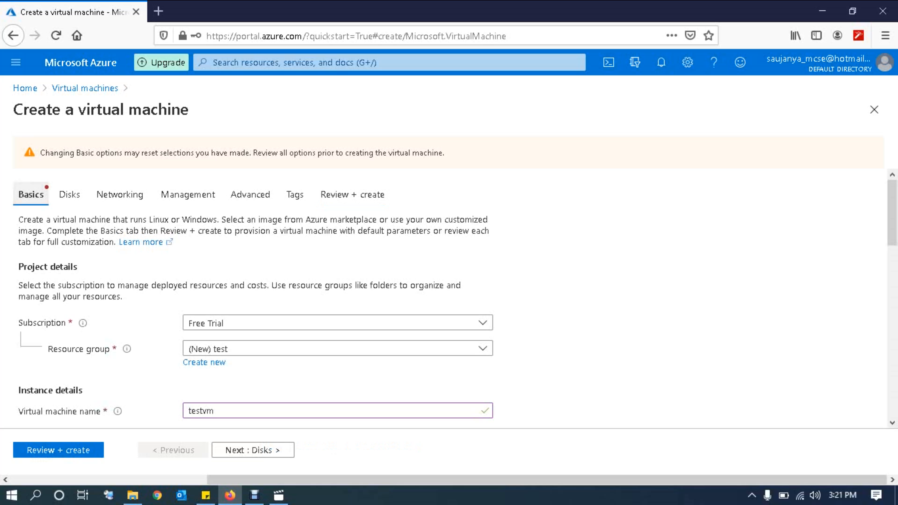
scroll(449, 297, down, 10)
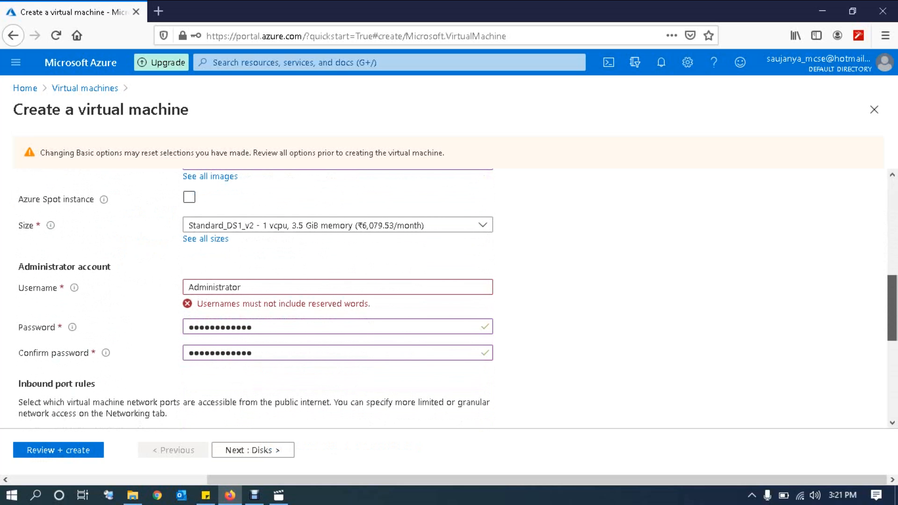
scroll(449, 297, down, 3)
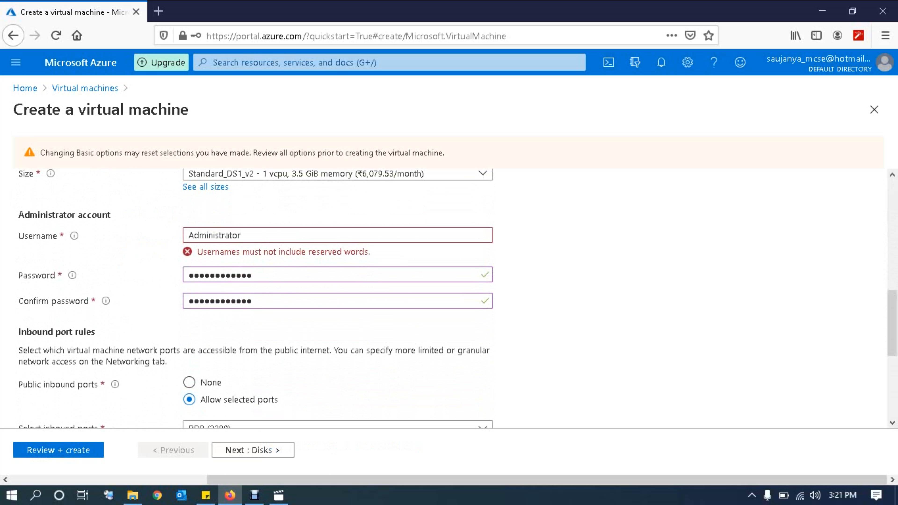
Step: Append 1 to the username, making it Administrator1, and continue to Disks
click(242, 235)
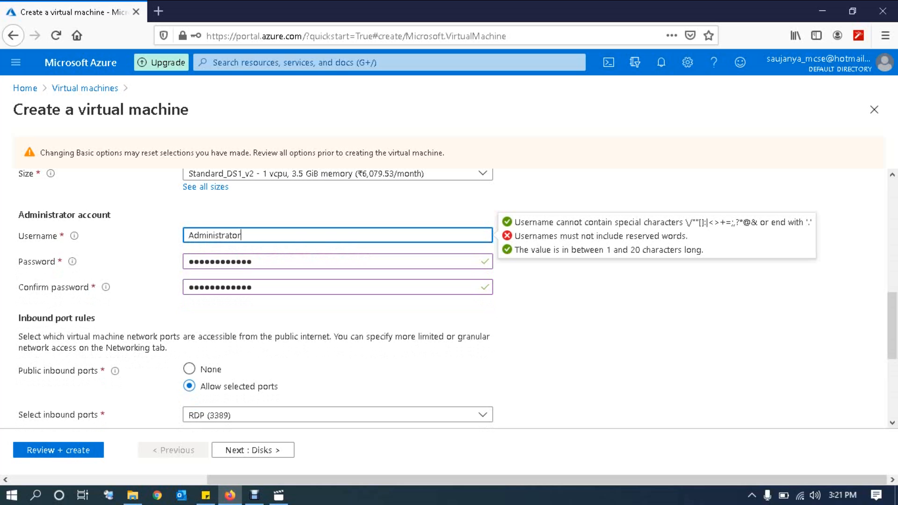
text(1)
key(Tab)
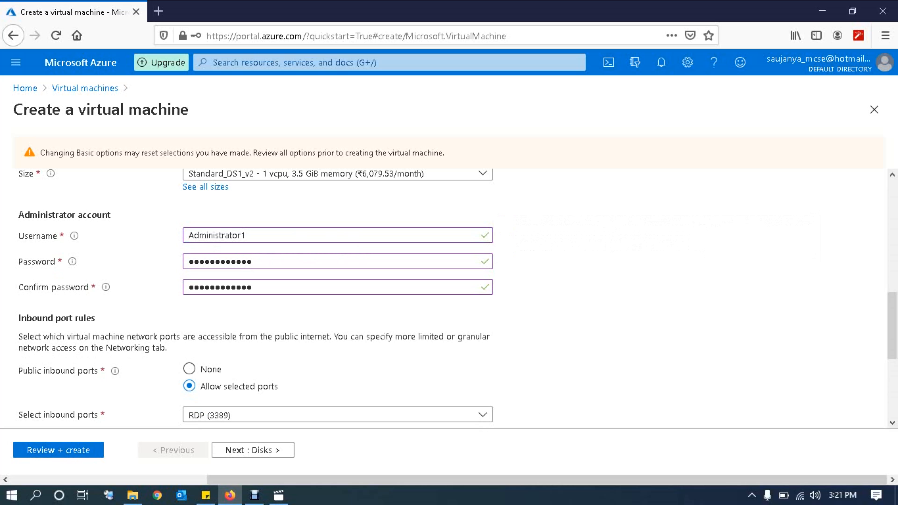
scroll(449, 297, down, 4)
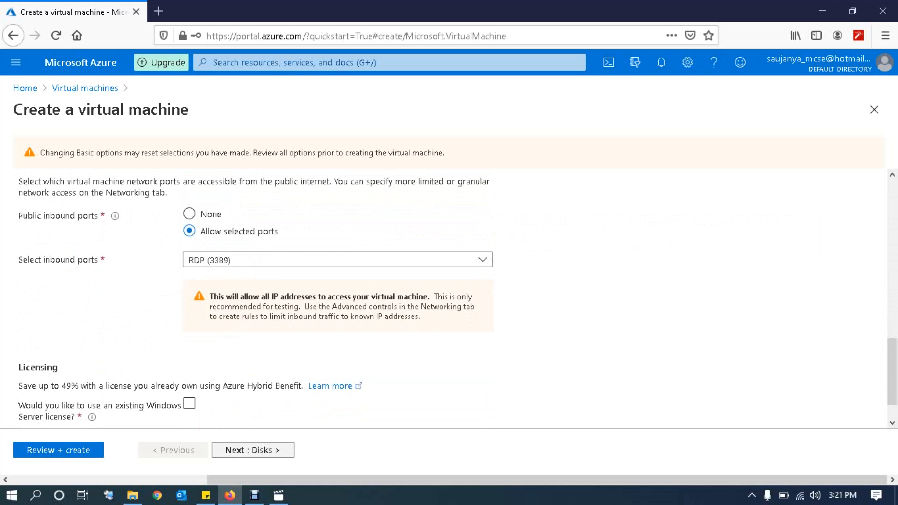
click(253, 450)
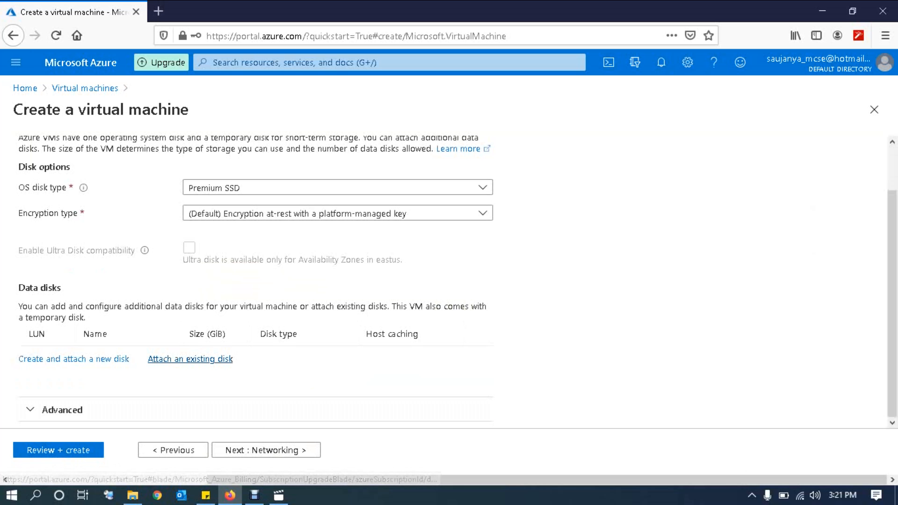
Step: Pass validation, check the 8.3281 INR/hr price, and create the testvm VM
click(58, 450)
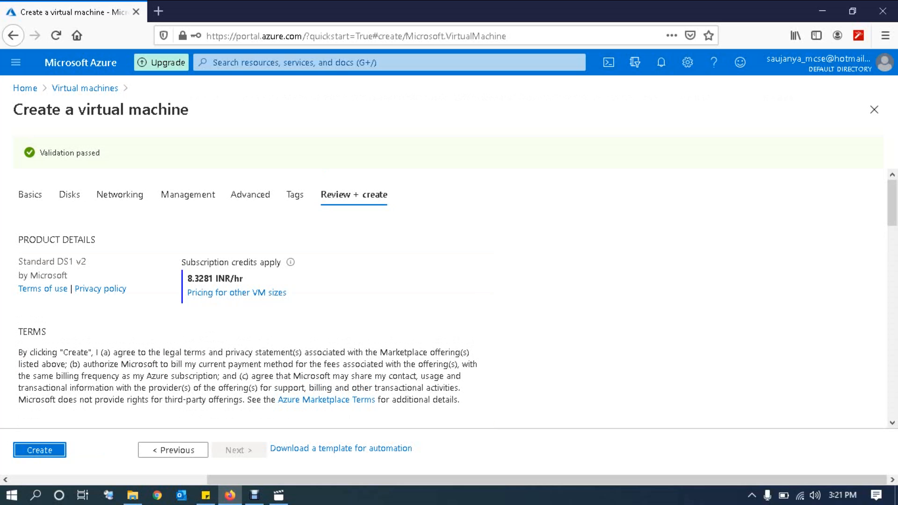
drag(243, 278, 187, 278)
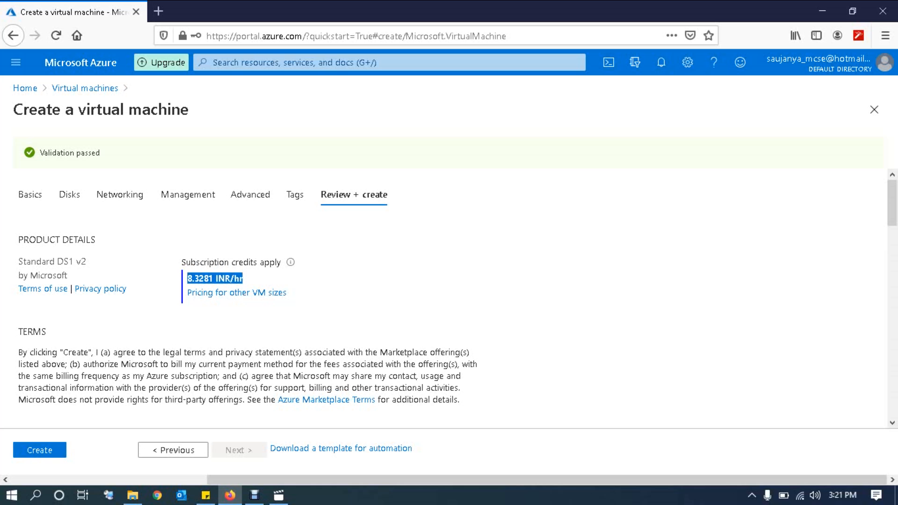
click(215, 278)
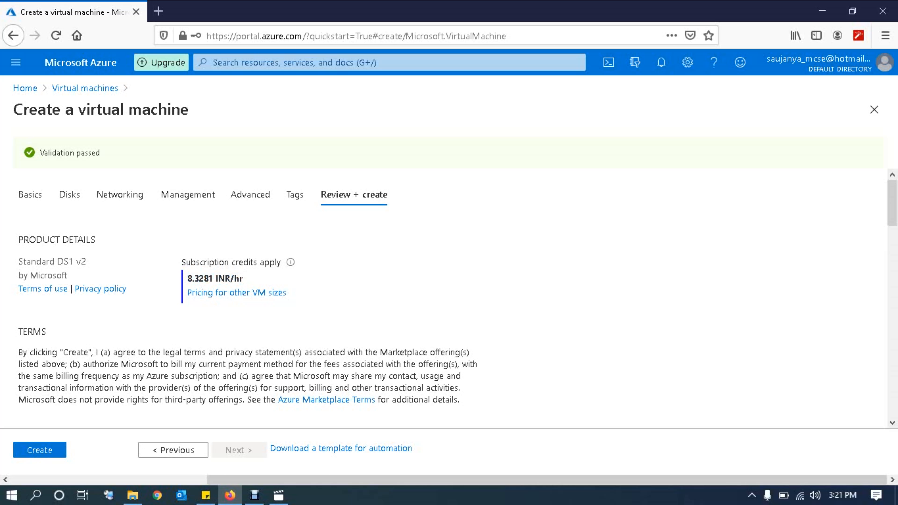
click(39, 450)
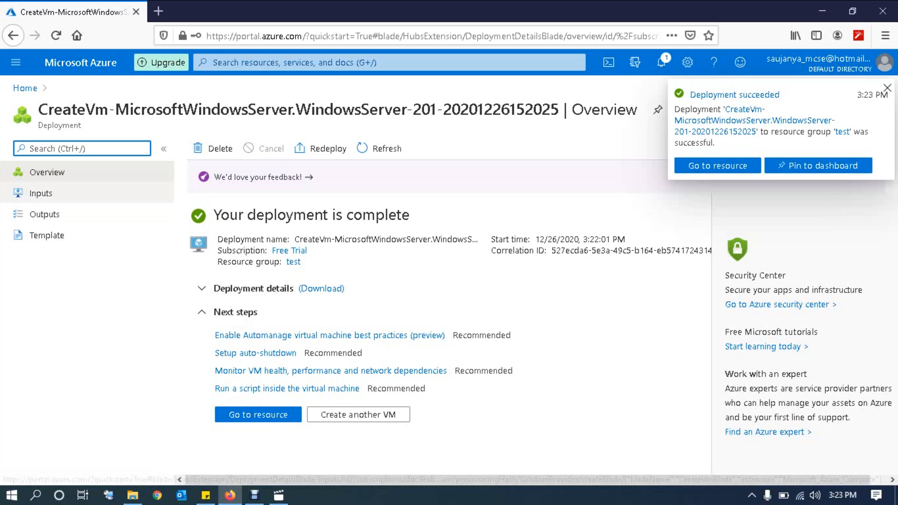
Step: Open the deployed testvm and copy its public IP address 52.152.228.218
click(259, 414)
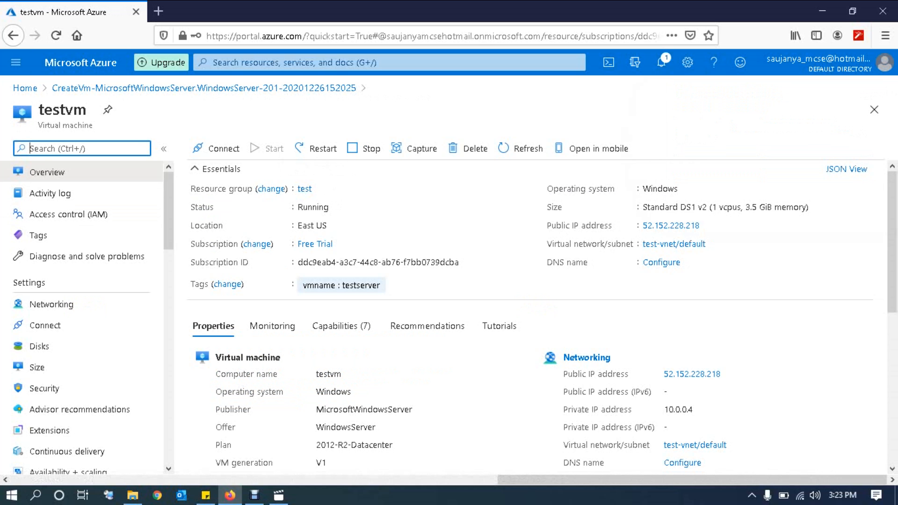
drag(88, 110, 38, 110)
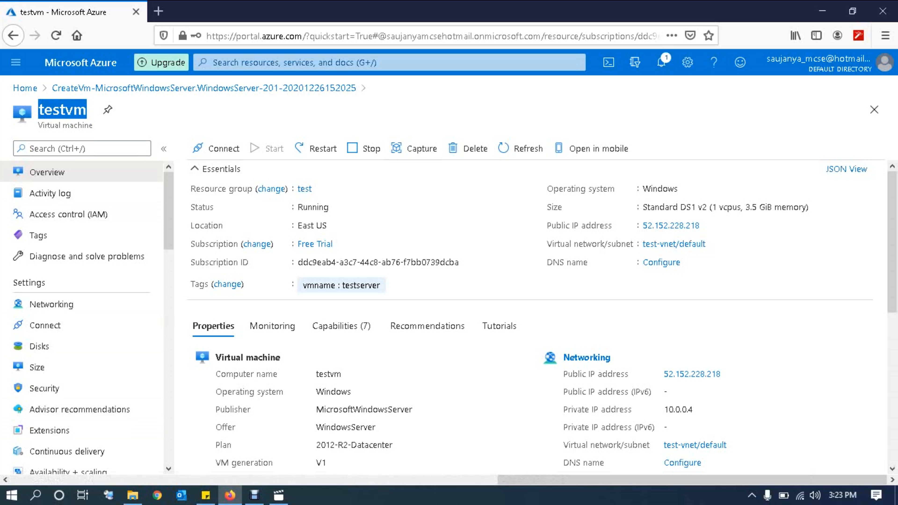
drag(547, 225, 612, 226)
drag(632, 409, 562, 409)
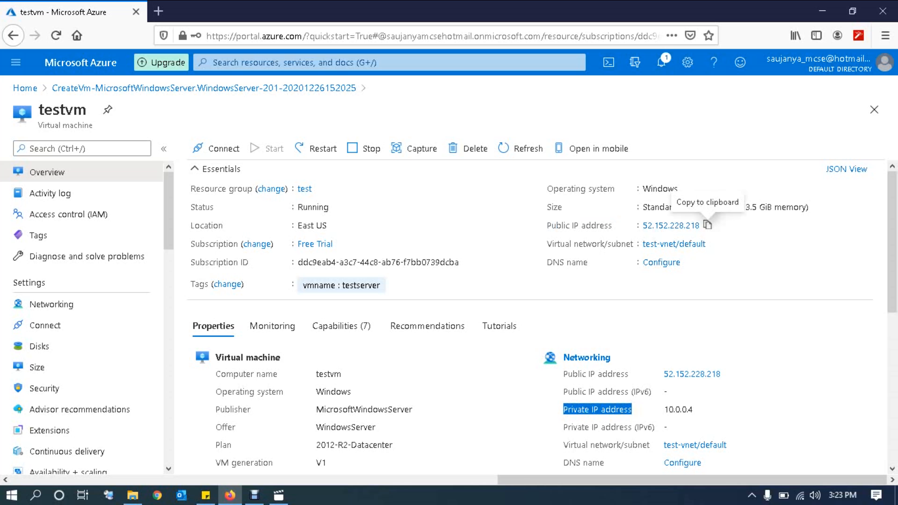
click(707, 226)
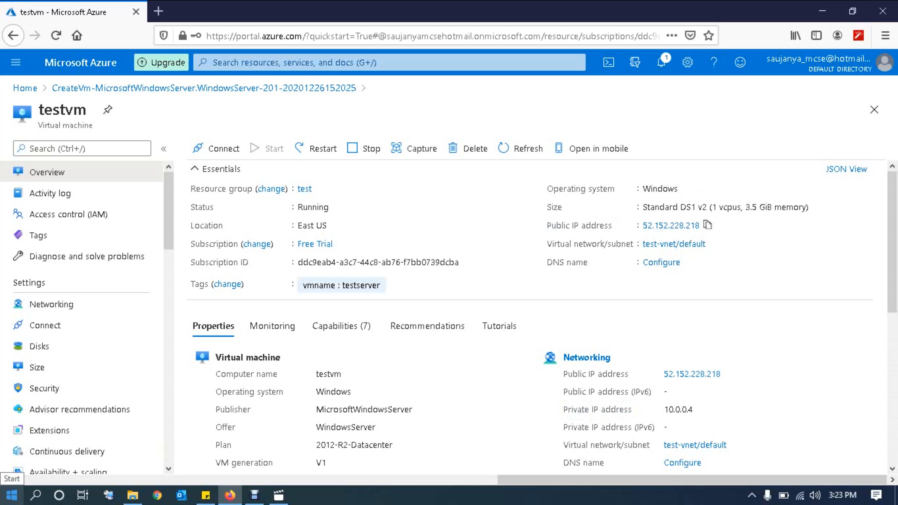
Step: Launch Remote Desktop Connection via mstsc and connect to 52.152.228.218
click(12, 495)
text(mstsc)
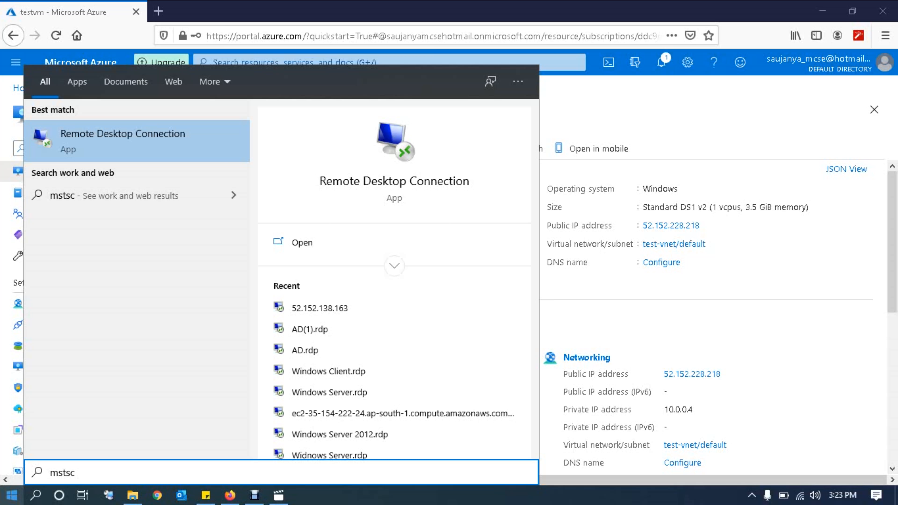
key(Return)
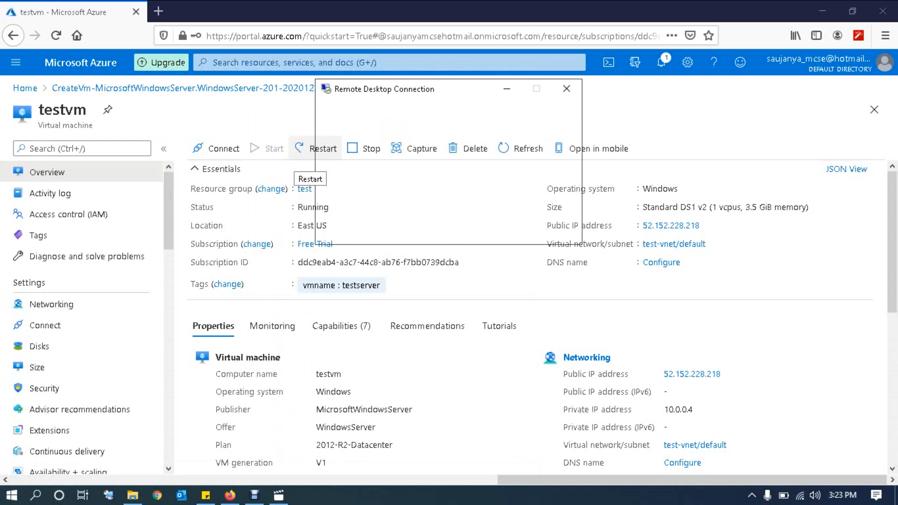
key(ctrl+v)
key(Return)
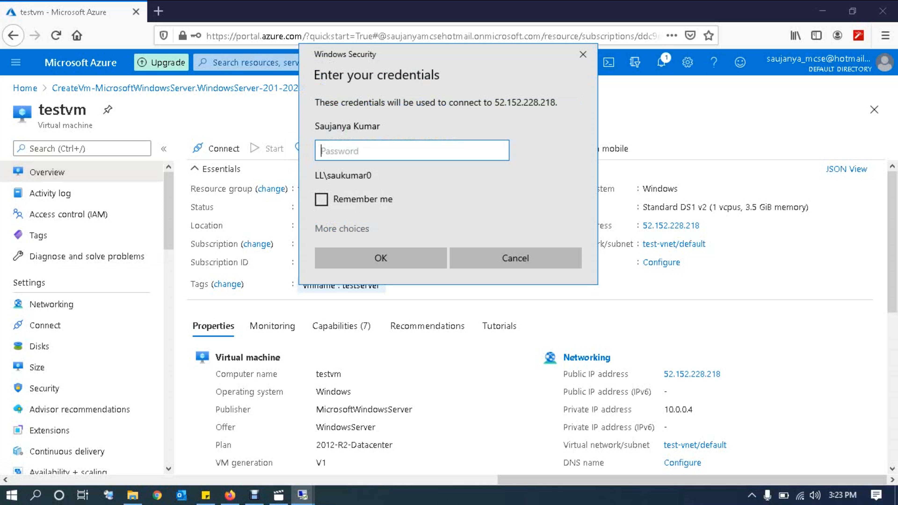
Step: Sign in as 52.152.228.218\administrator1 with the VM password and accept the certificate warning
click(342, 229)
click(406, 336)
key(ctrl+v)
text(\)
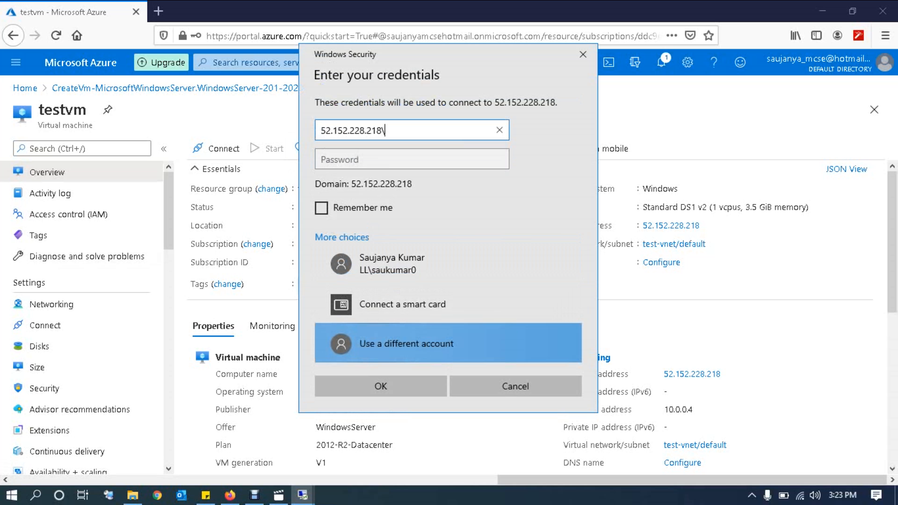
text(administrator1)
key(Tab)
text(••••••)
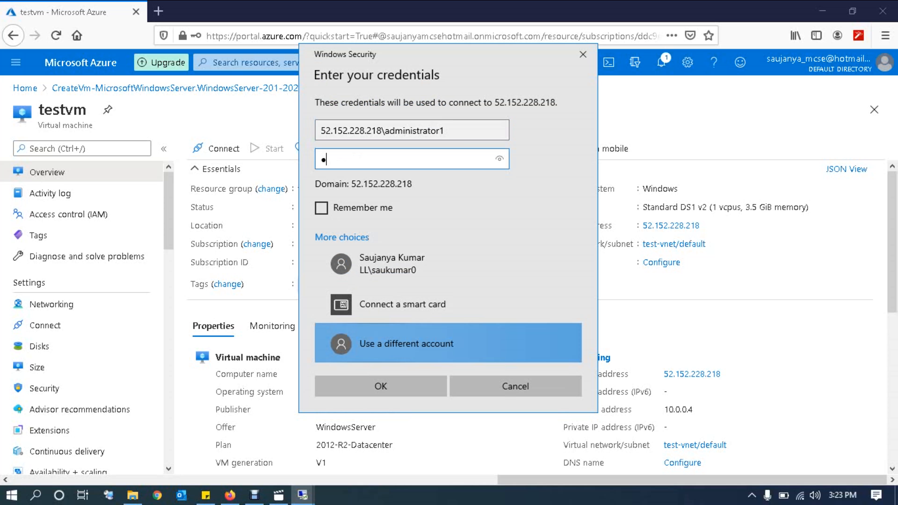
text(••••••)
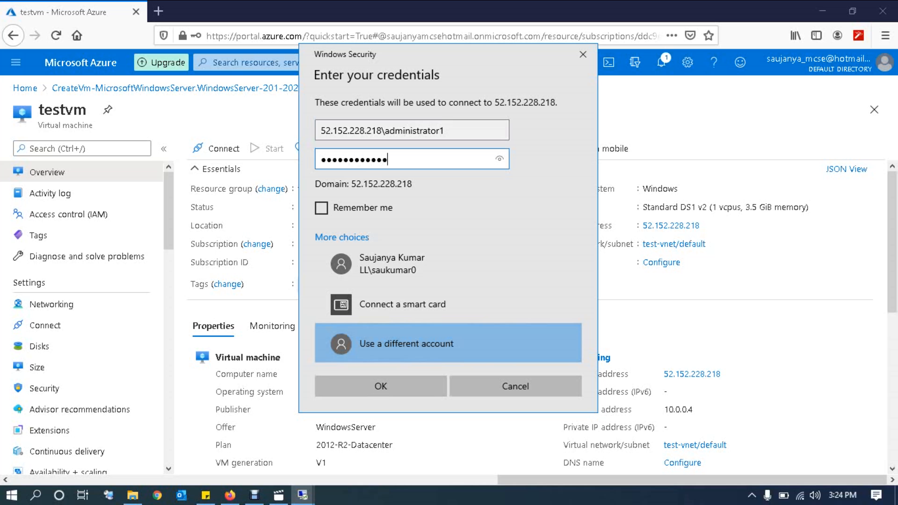
key(Return)
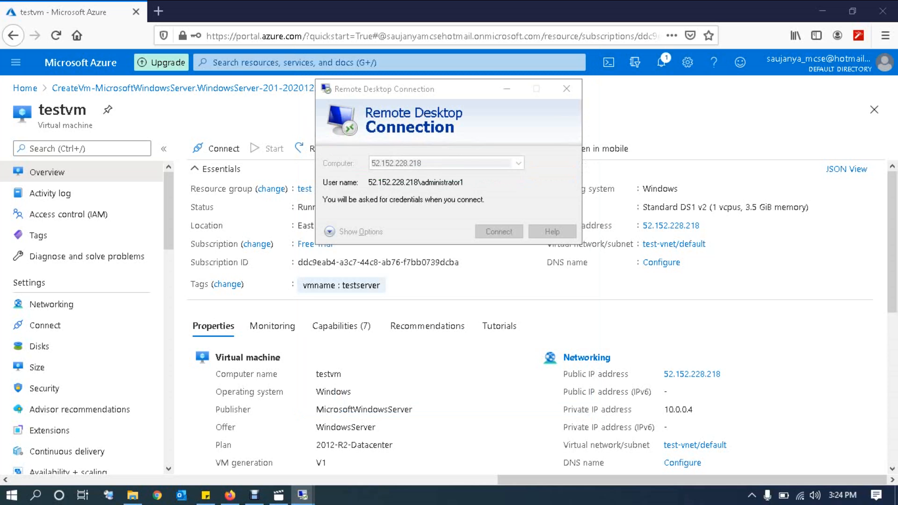
key(Return)
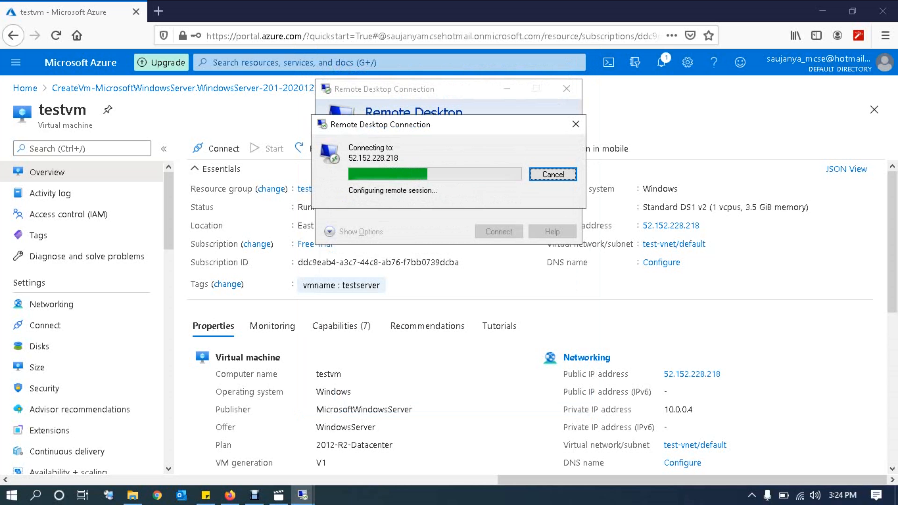
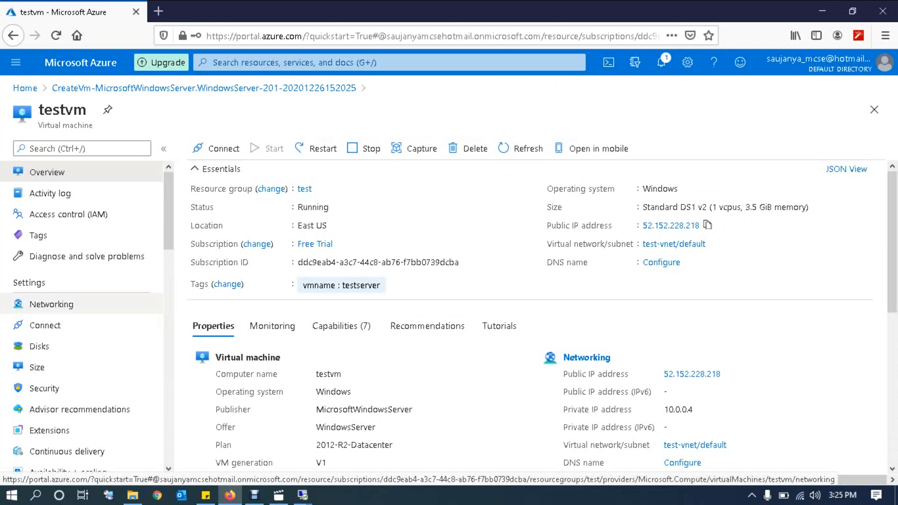
Step: Open testvm's Networking page, which shows the inbound RDP rule allowing TCP 3389
click(51, 304)
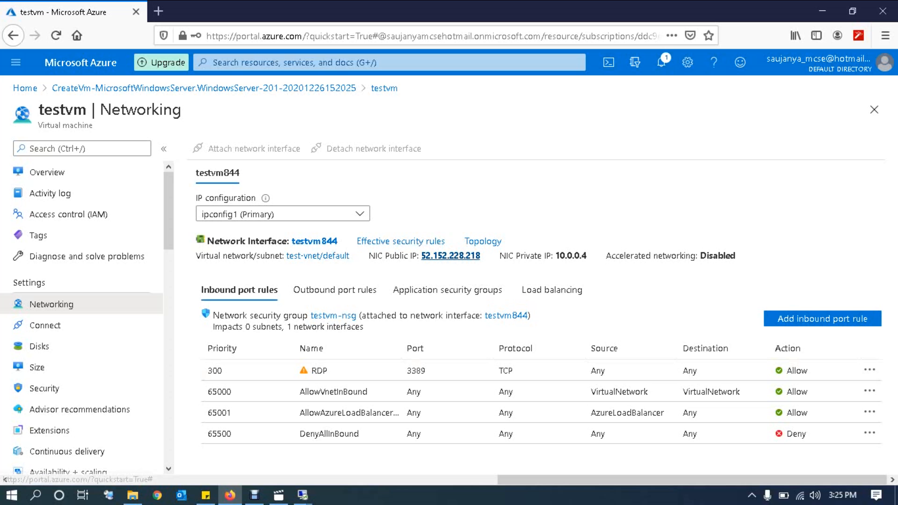
Step: Inspect the public IP's Configuration, trying Static but discarding it so the assignment stays Dynamic
click(450, 255)
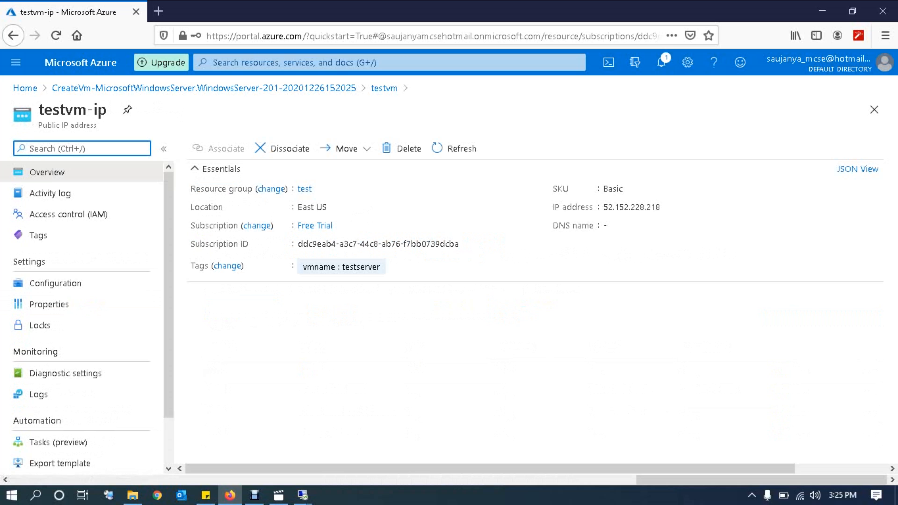
click(56, 283)
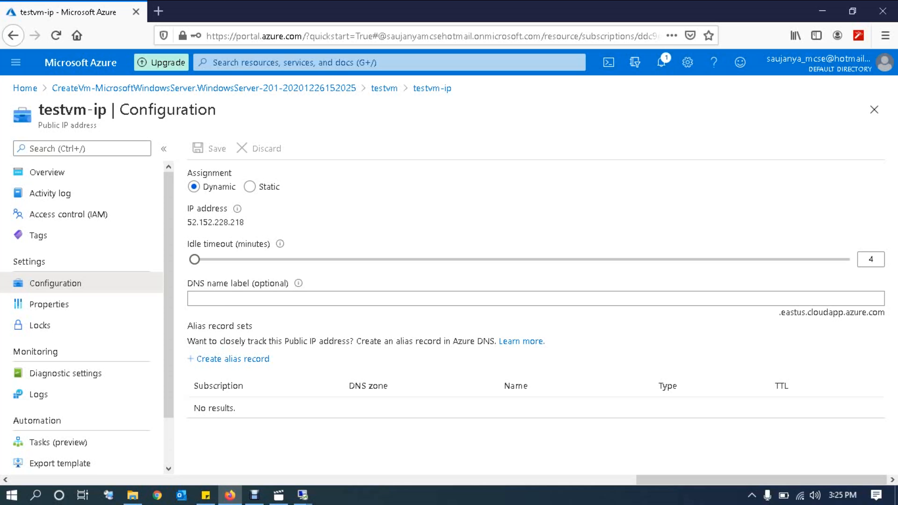
click(250, 187)
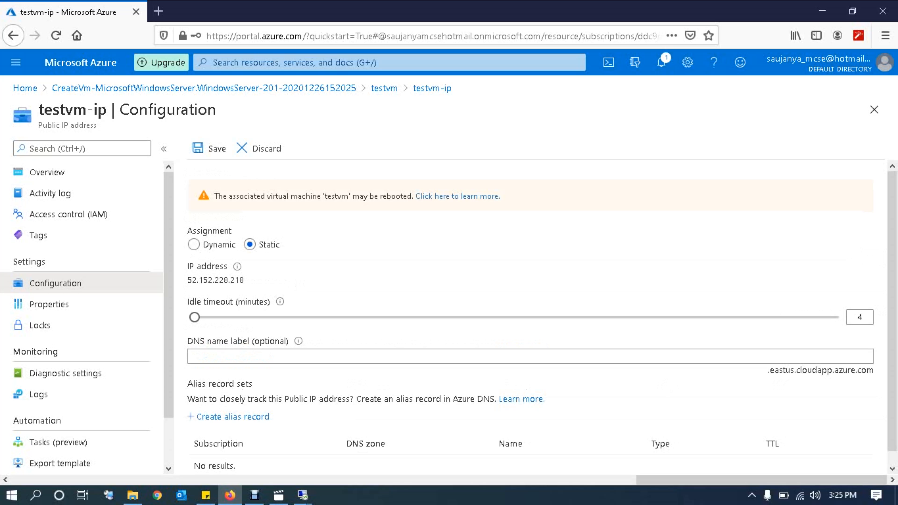
click(259, 149)
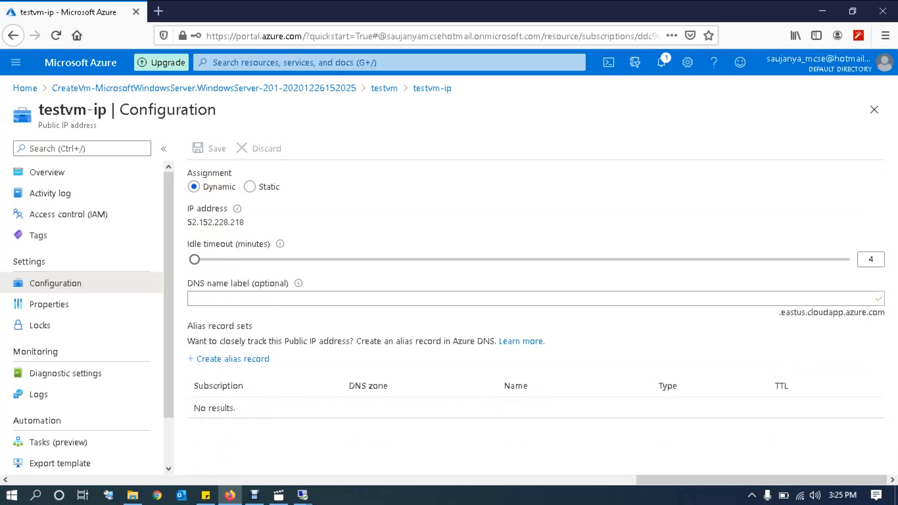
click(874, 109)
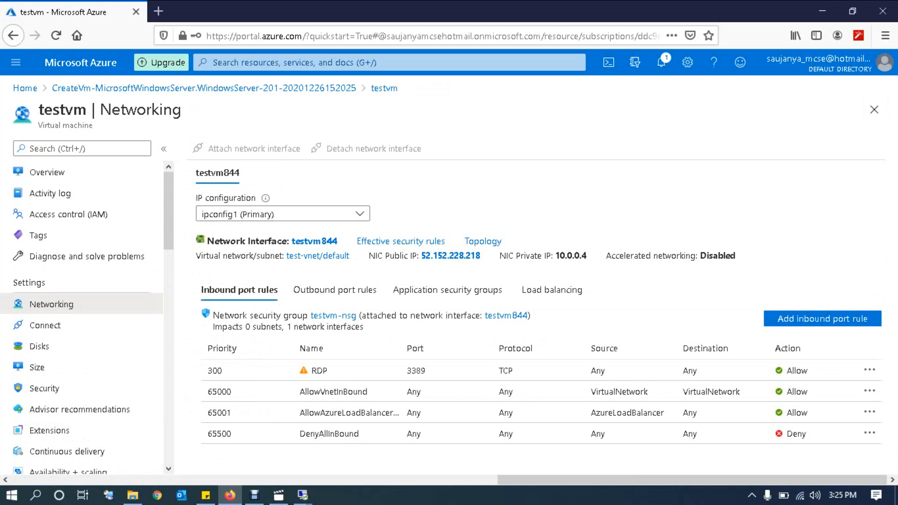
click(874, 110)
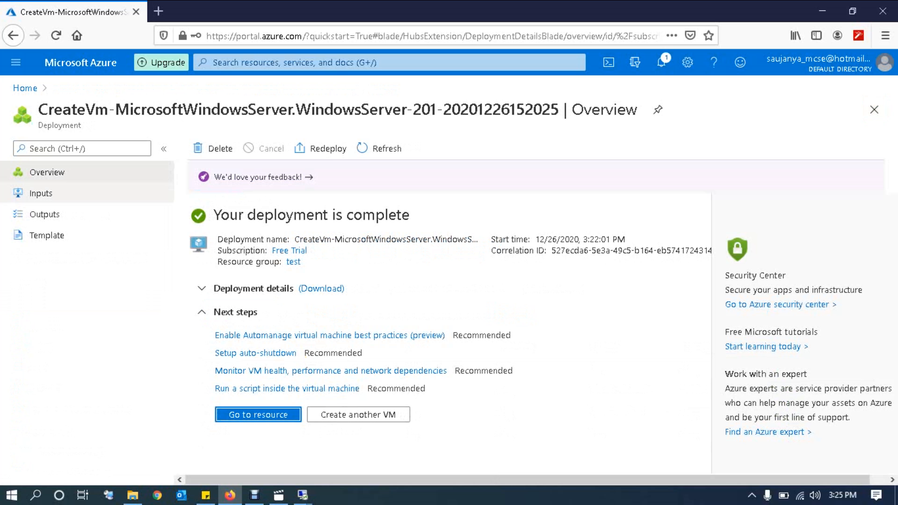
click(16, 62)
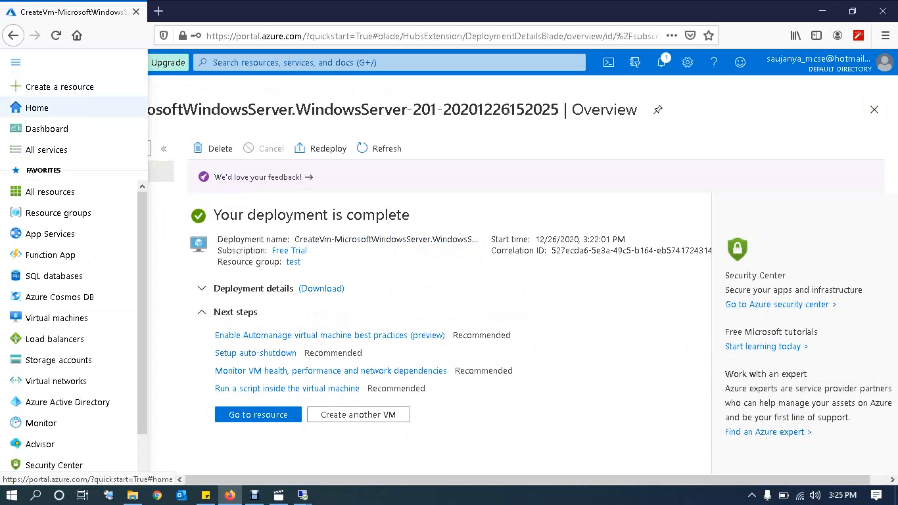
click(56, 317)
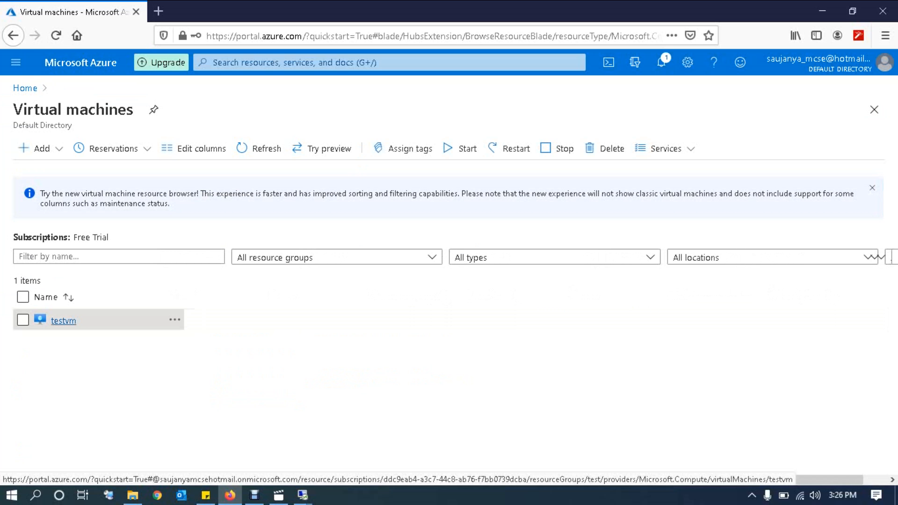
click(64, 320)
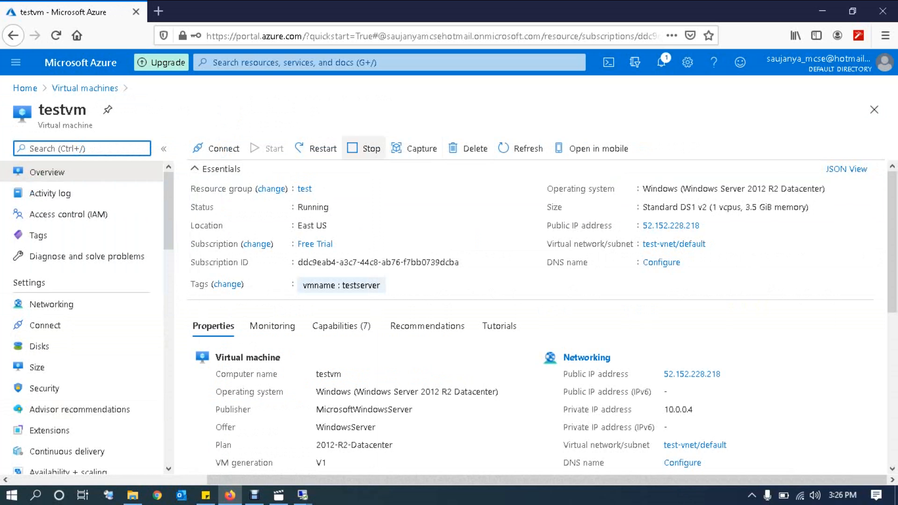
click(364, 148)
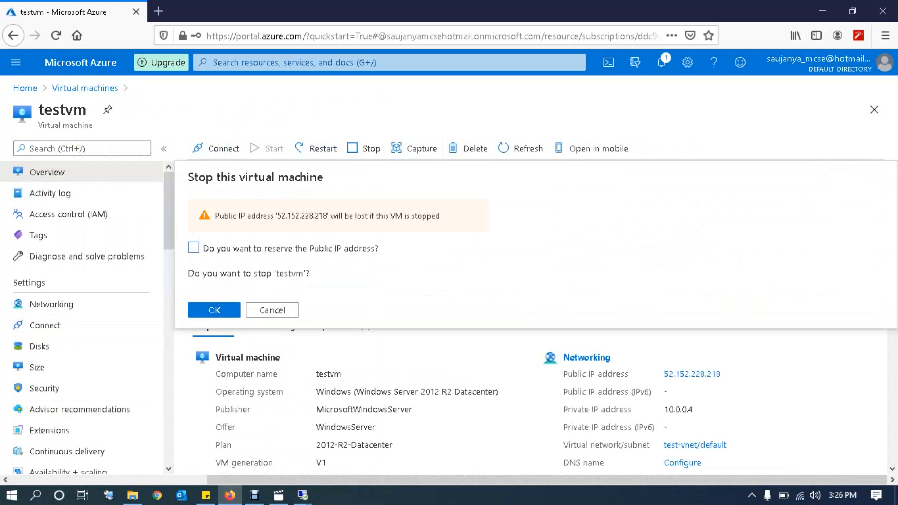
drag(220, 215, 436, 215)
click(272, 310)
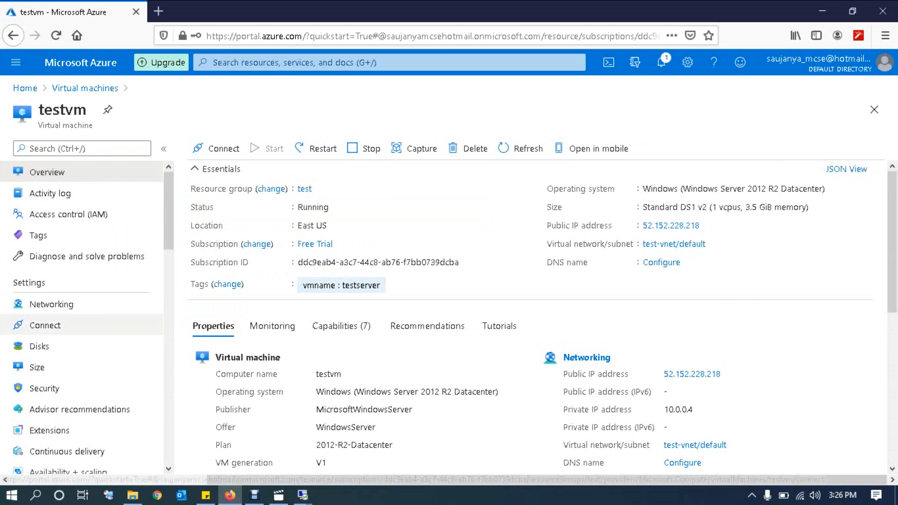
click(51, 304)
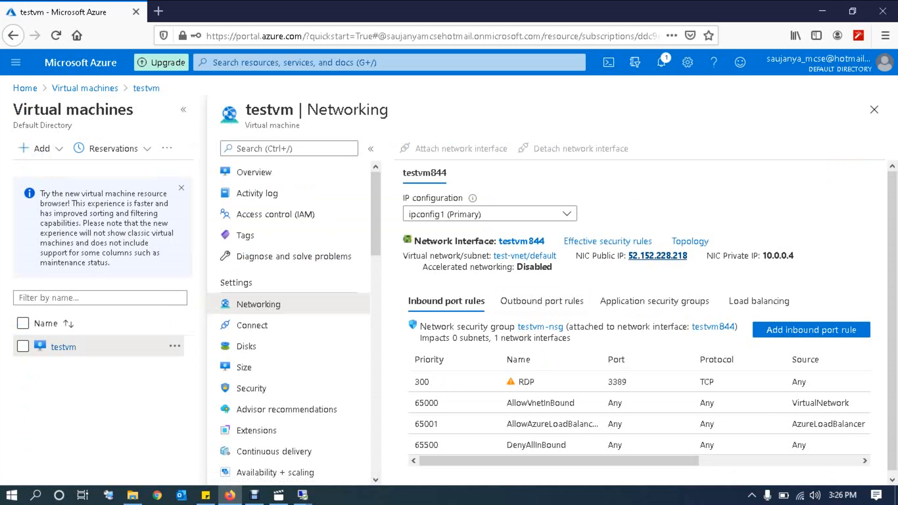
click(657, 255)
Step: Set testvm-ip's assignment to Static and save it, keeping 52.152.228.218
click(56, 283)
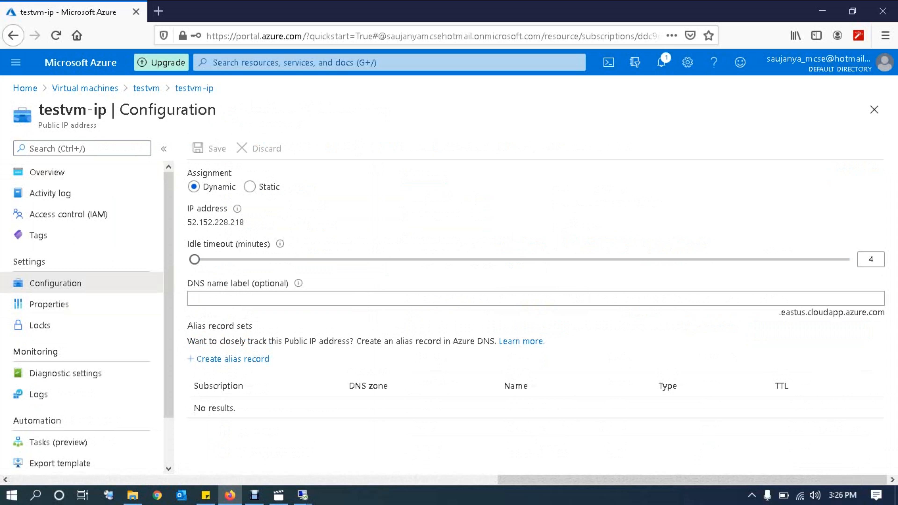
click(250, 187)
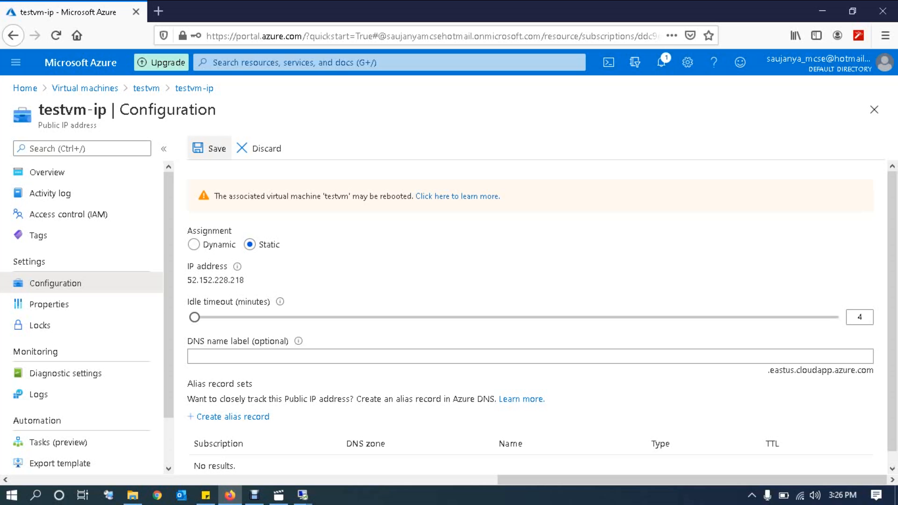
click(210, 148)
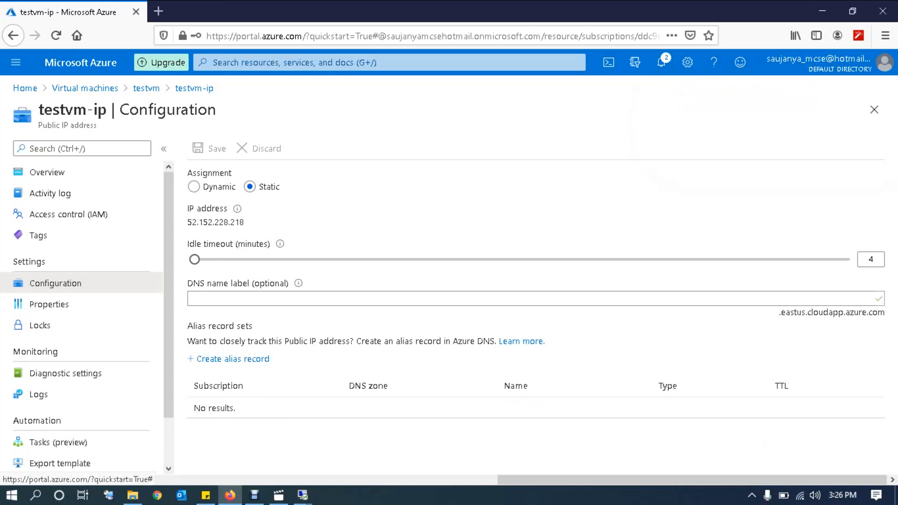
click(874, 110)
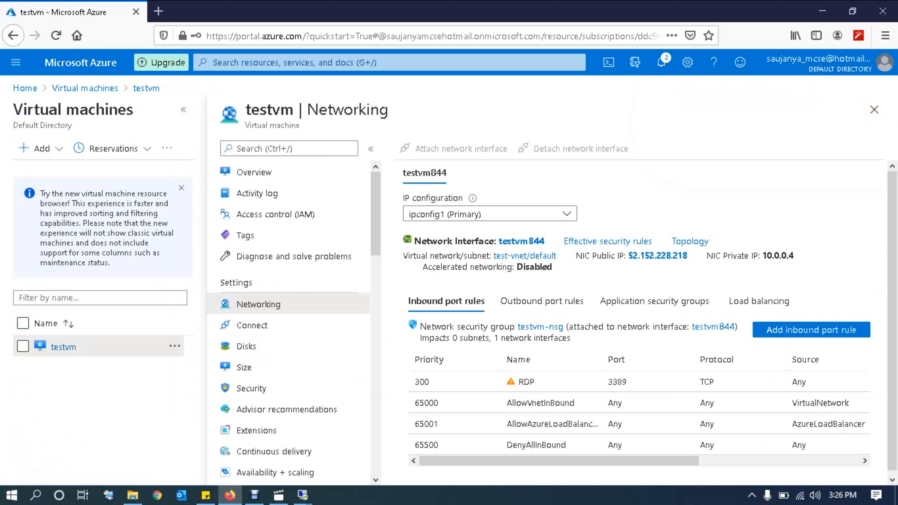
Step: Make ipconfig1's private IP 10.0.0.4 on testvm844 Static and save the change
click(524, 256)
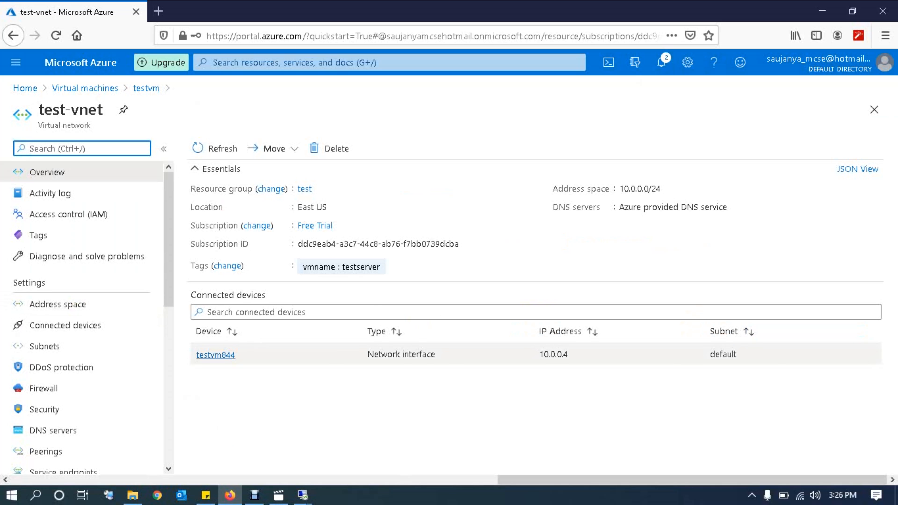
click(215, 354)
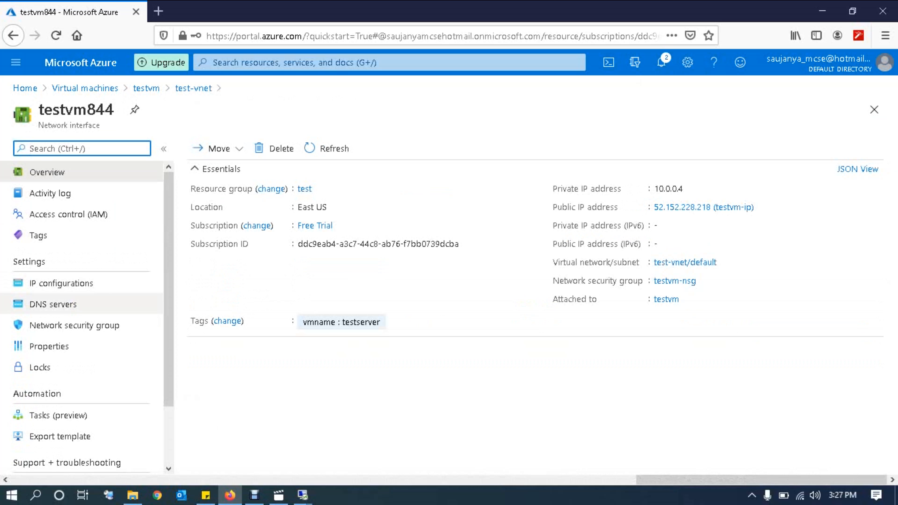
click(60, 283)
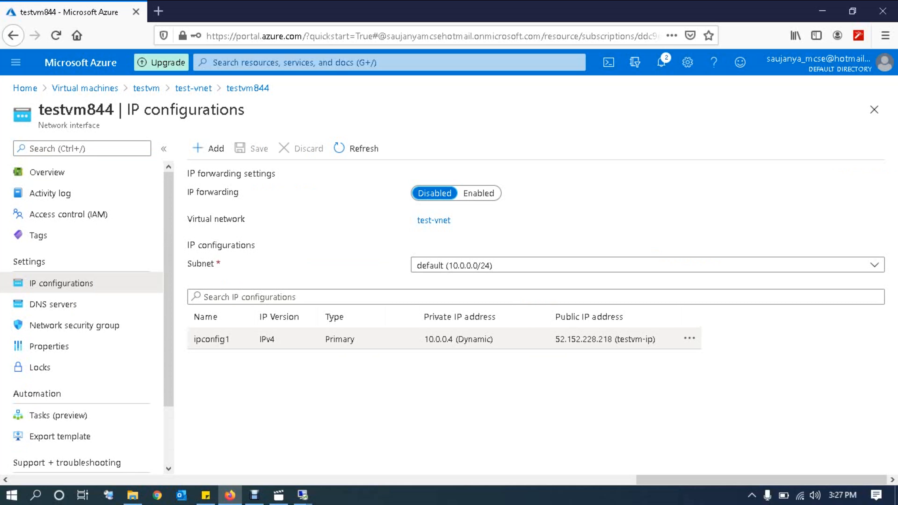
click(444, 339)
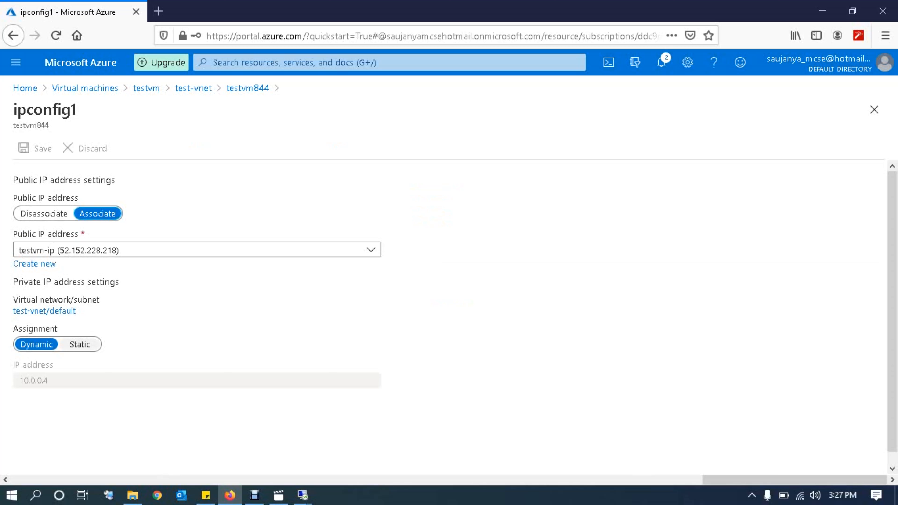
click(80, 344)
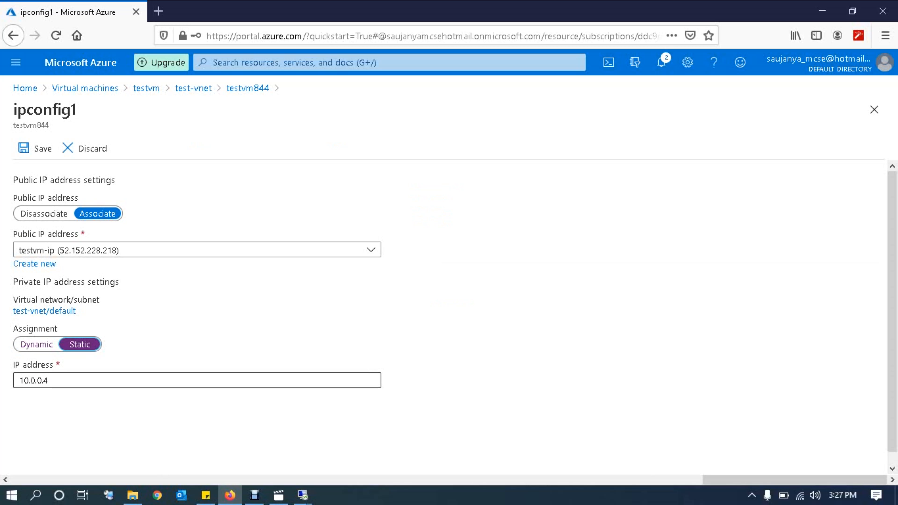
click(36, 149)
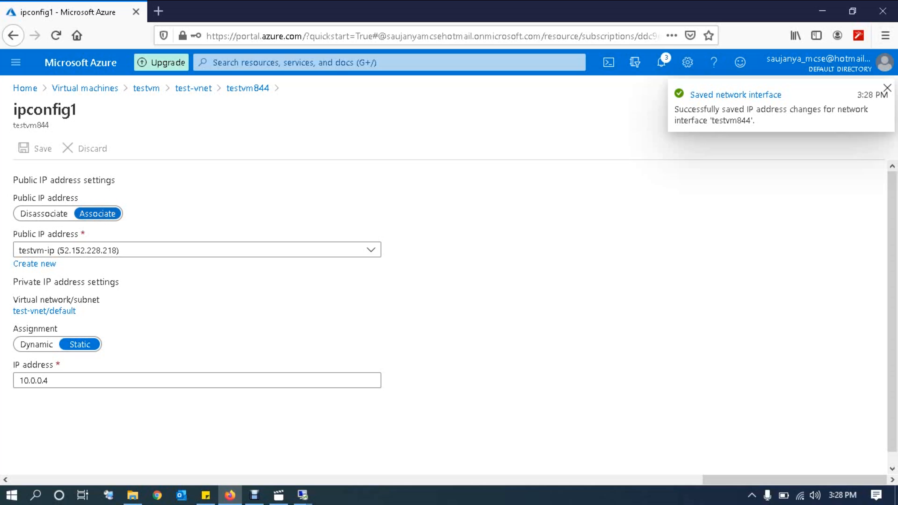
Step: Clear the stray page selection and close back out to the Virtual machines list
drag(13, 180, 78, 198)
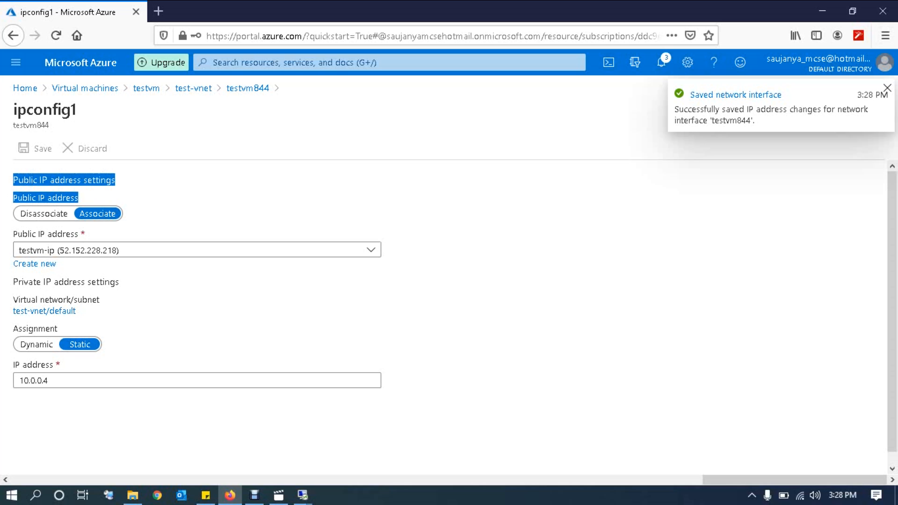
drag(33, 282, 3, 282)
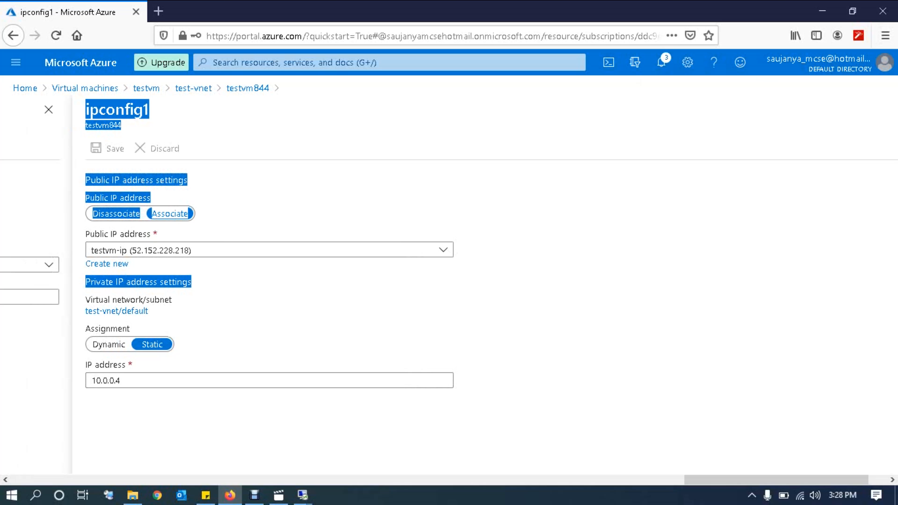
click(227, 297)
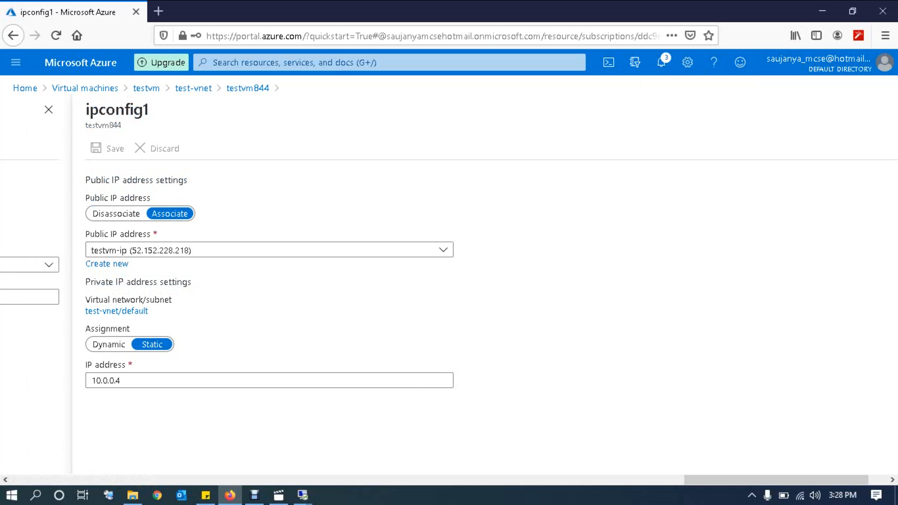
click(232, 480)
scroll(558, 460, left, 20)
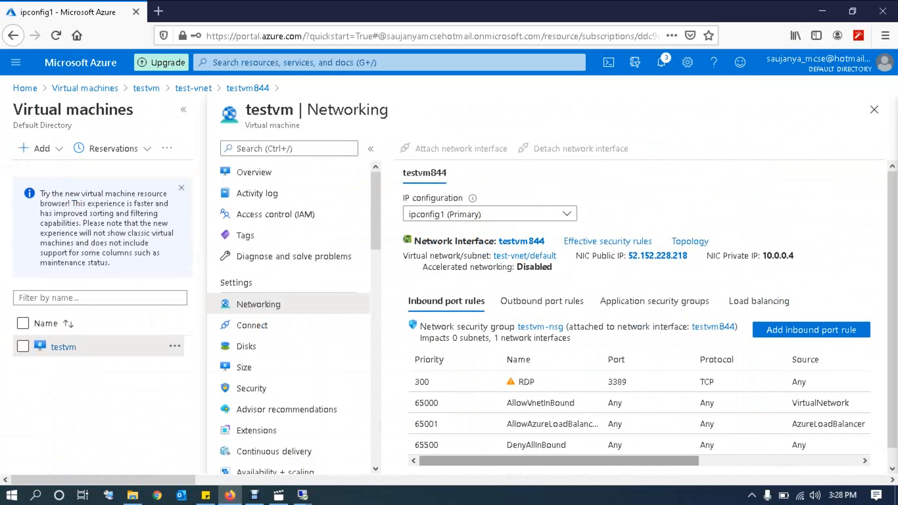
click(874, 110)
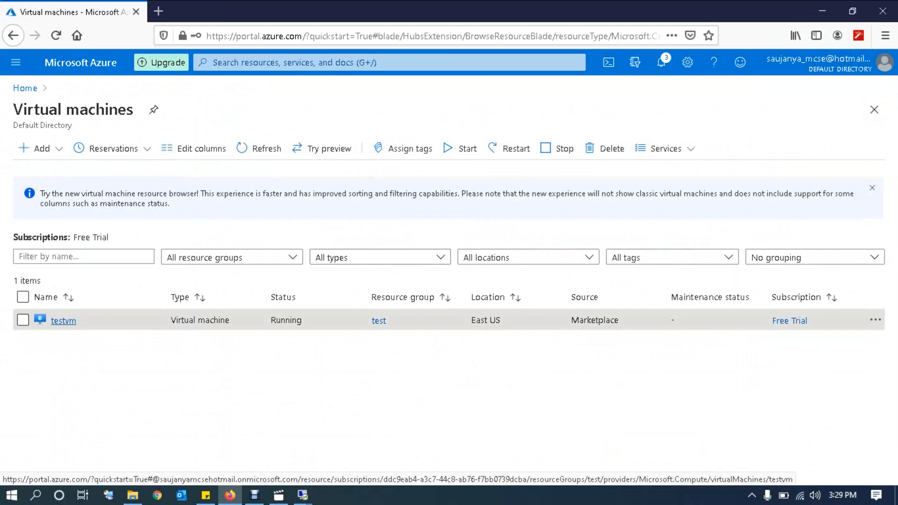
Step: Open testvm's overview, decline the Stop confirmation so it keeps running, and open a new browser tab
click(63, 320)
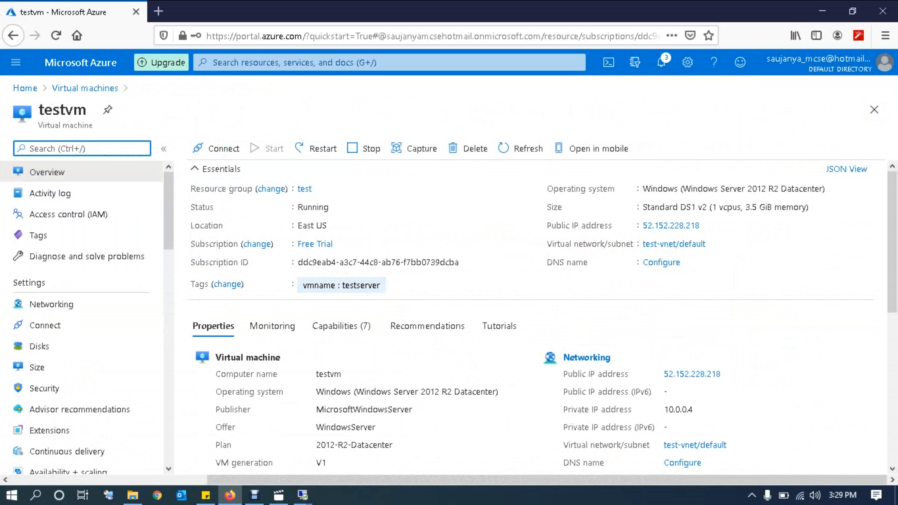
scroll(530, 315, down, 5)
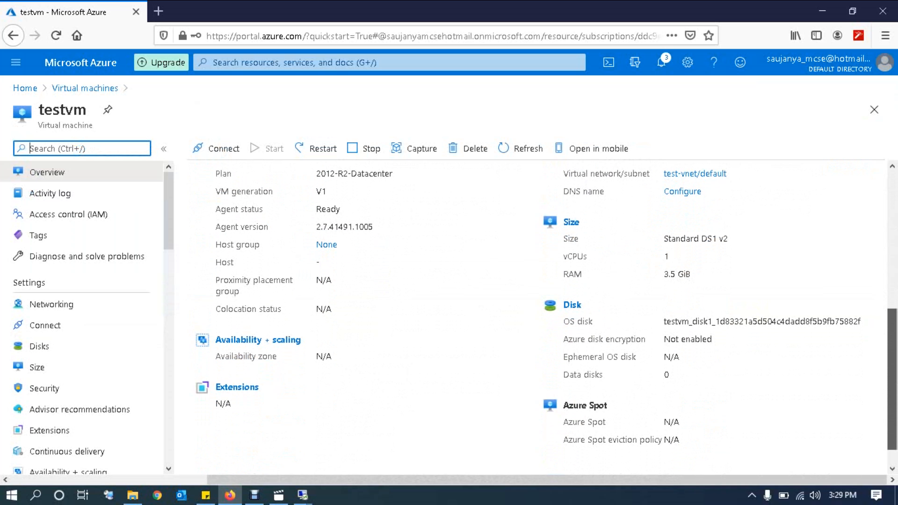
scroll(531, 315, up, 5)
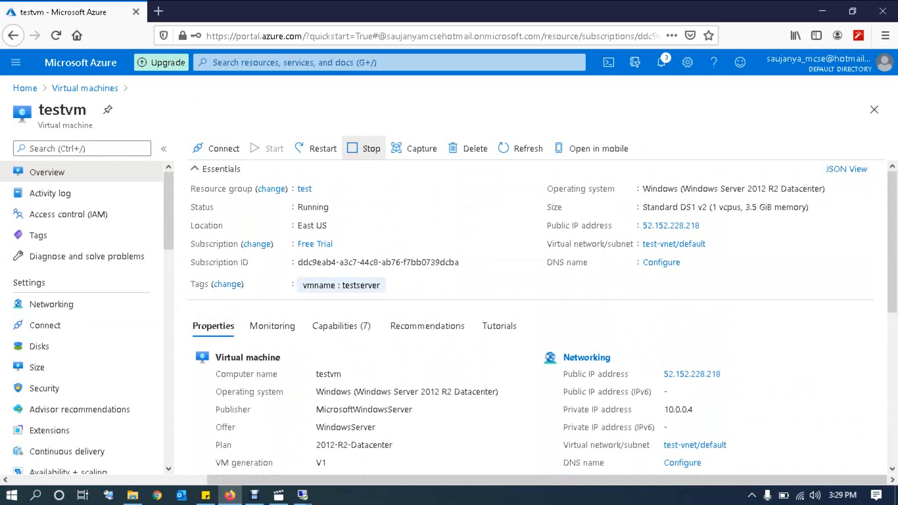
click(364, 148)
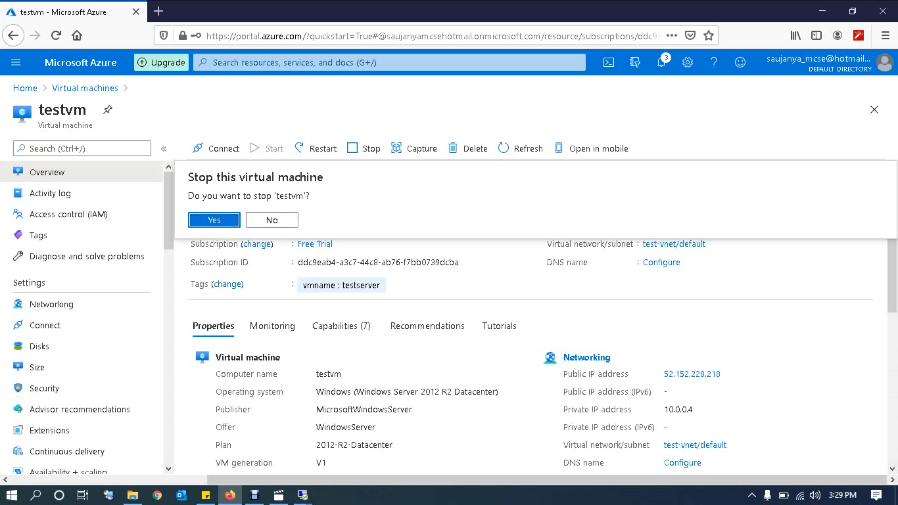
click(272, 220)
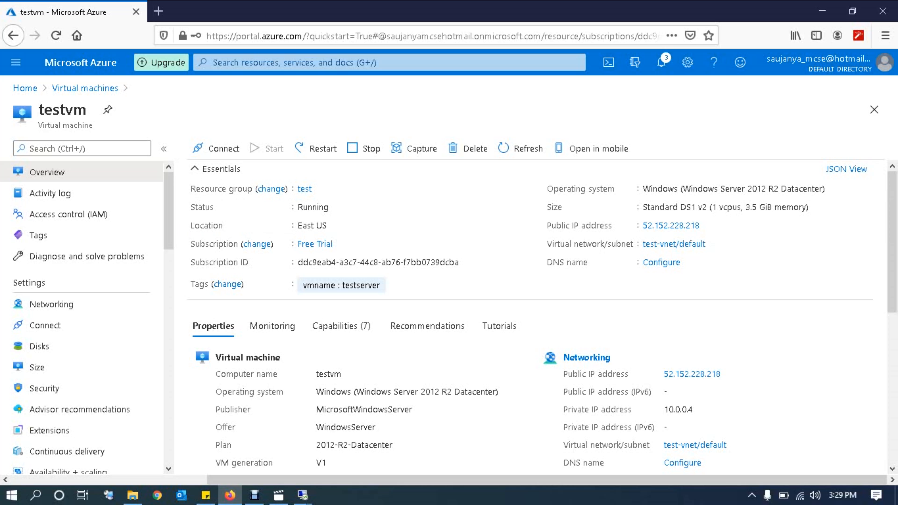
mouse_move(893, 226)
mouse_down()
mouse_move(892, 250)
mouse_move(893, 225)
mouse_up()
click(158, 11)
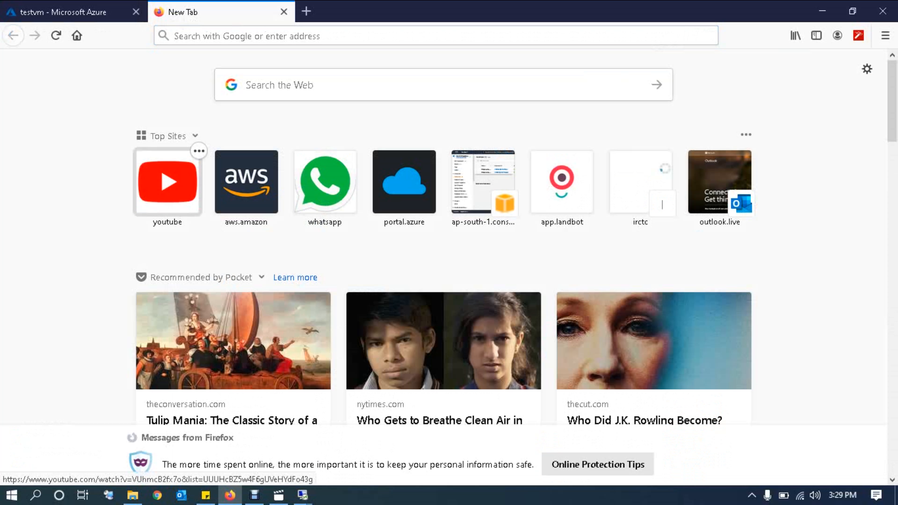
Step: Search YouTube for the creator's name, open the Remote Stand Craft video, and visit the uploader's channel
click(168, 182)
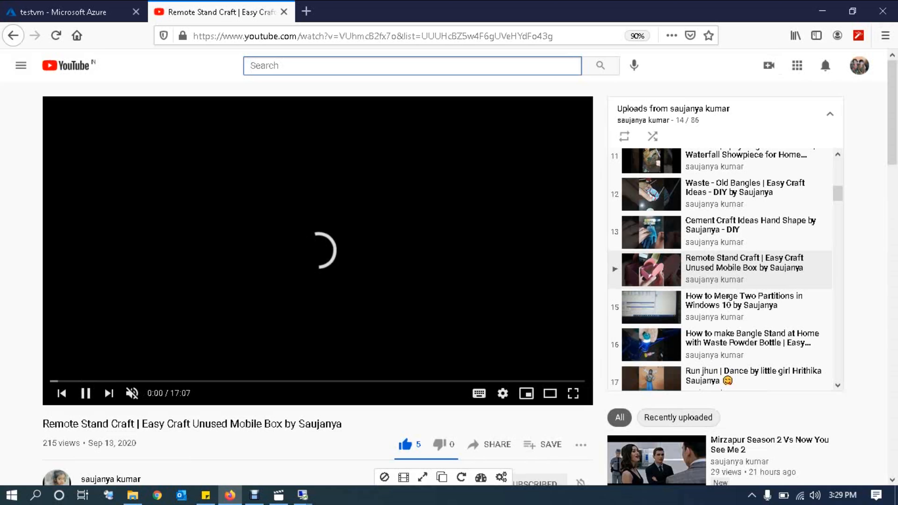
text(by saujanya)
key(Return)
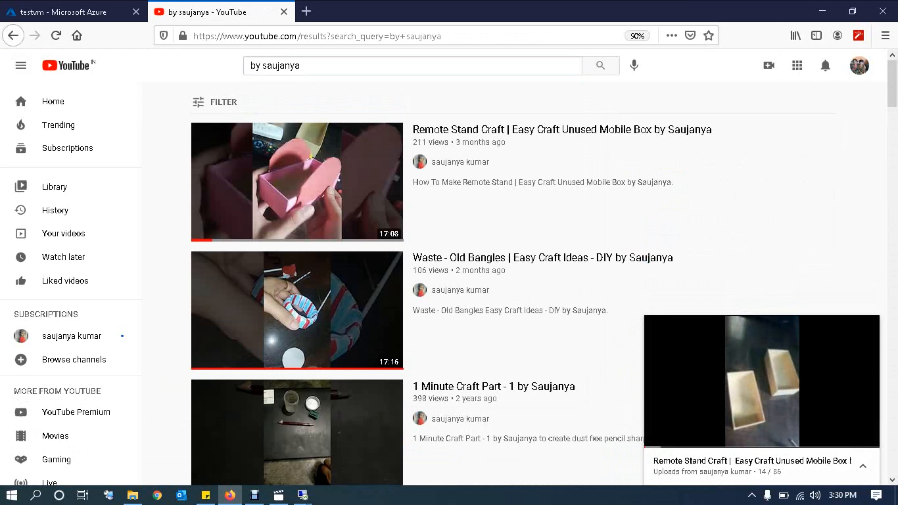
mouse_move(892, 84)
mouse_down()
mouse_move(891, 342)
mouse_move(892, 74)
mouse_up()
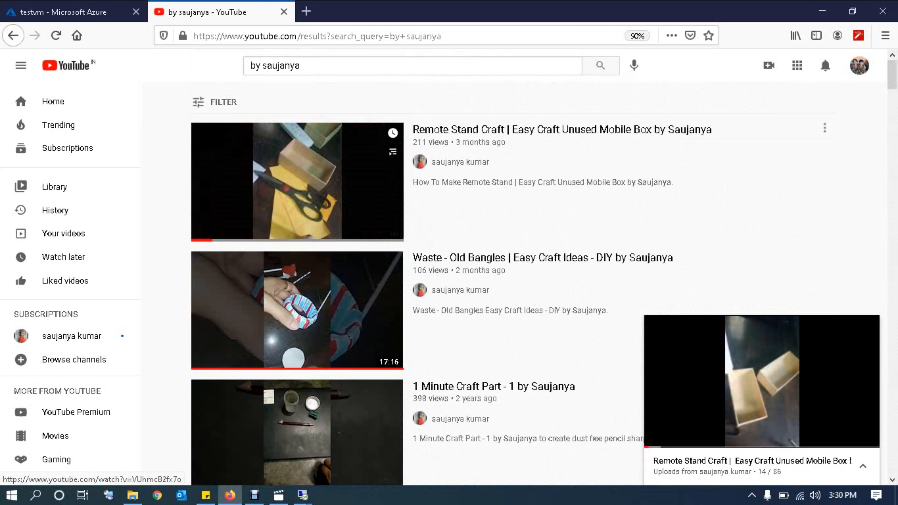
click(297, 181)
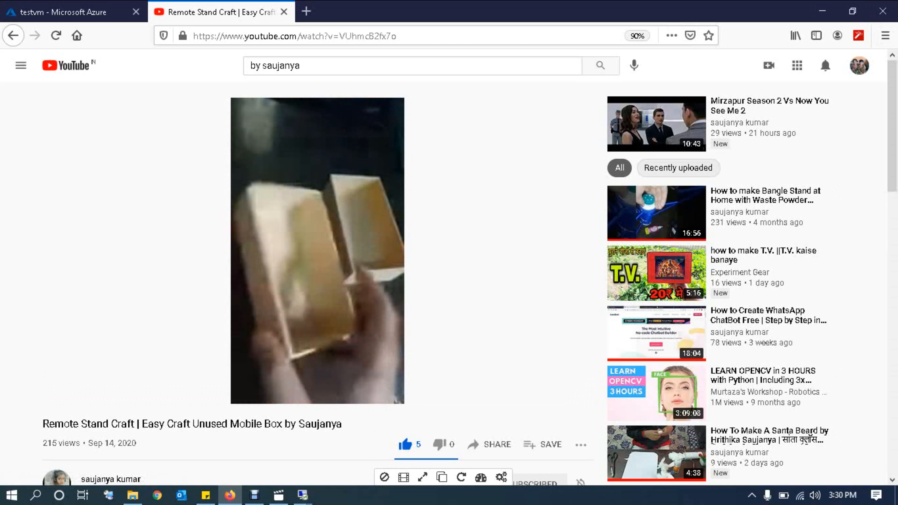
click(111, 479)
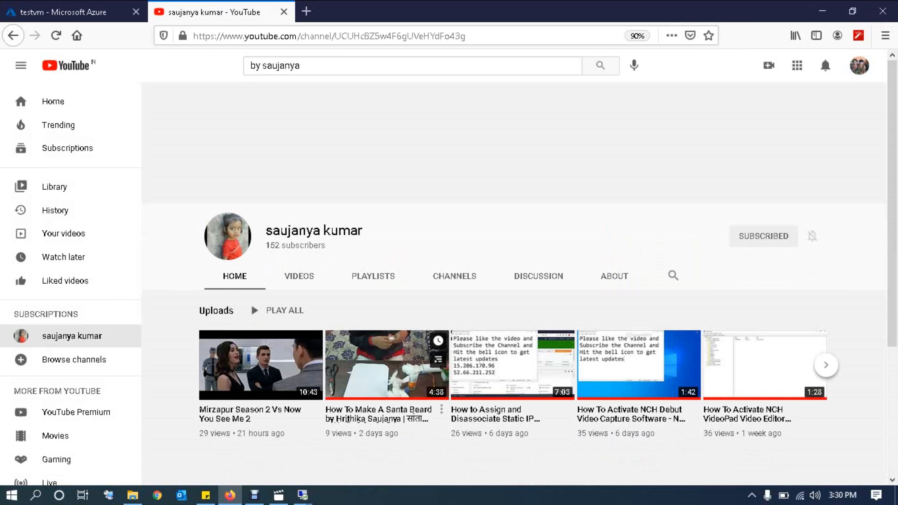